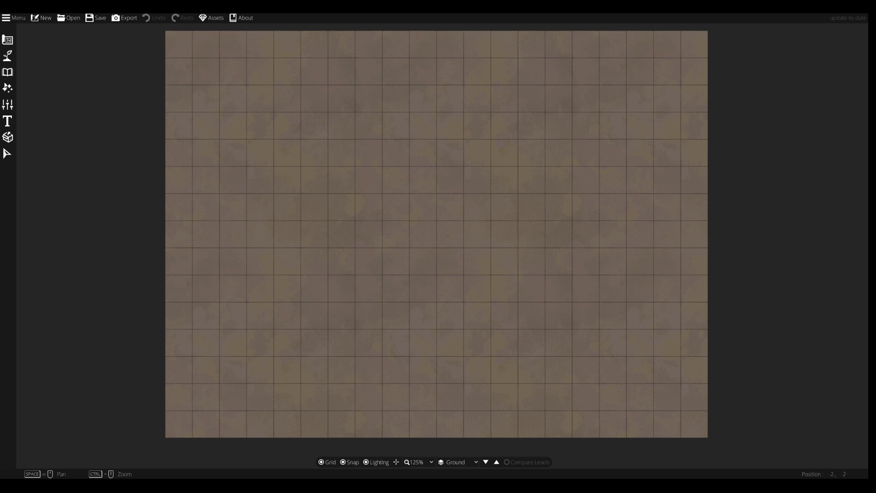
Open the Path Tool from the tool categories
click(8, 72)
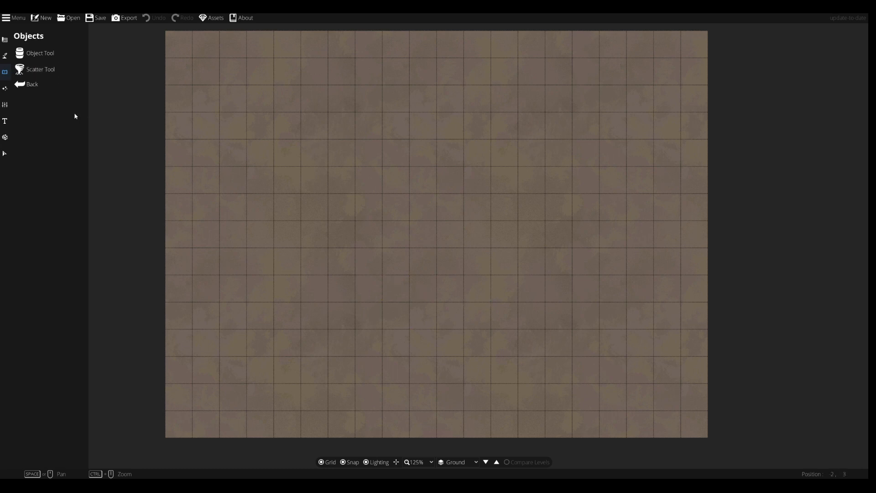
click(5, 90)
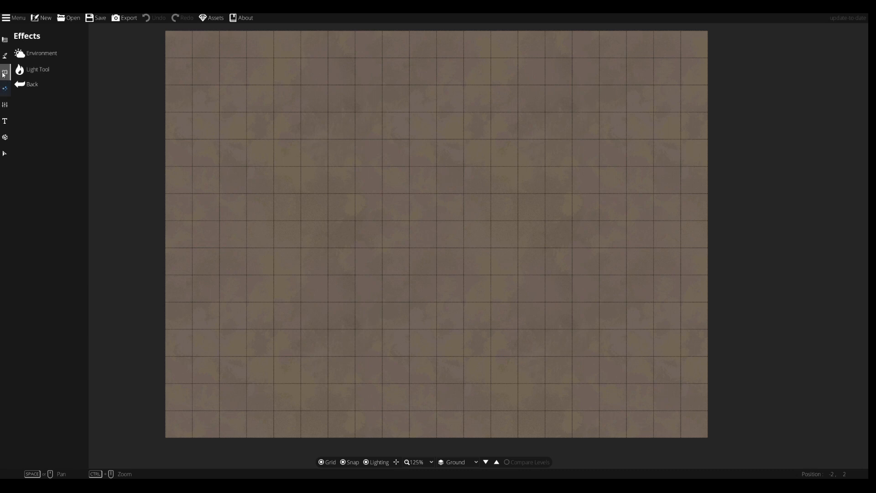
click(5, 74)
click(6, 59)
click(36, 101)
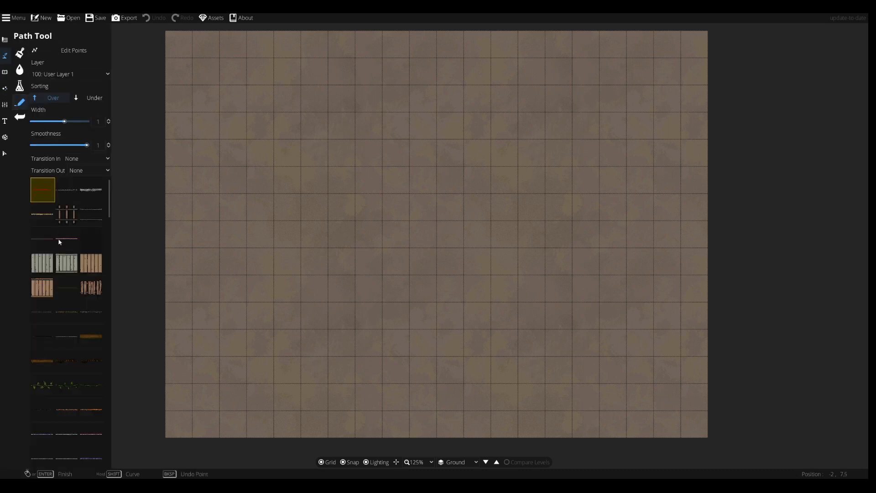
Choose a wide cliff path style and draw it from the map's left edge, curving down to the right edge
scroll(66, 285, down, 10)
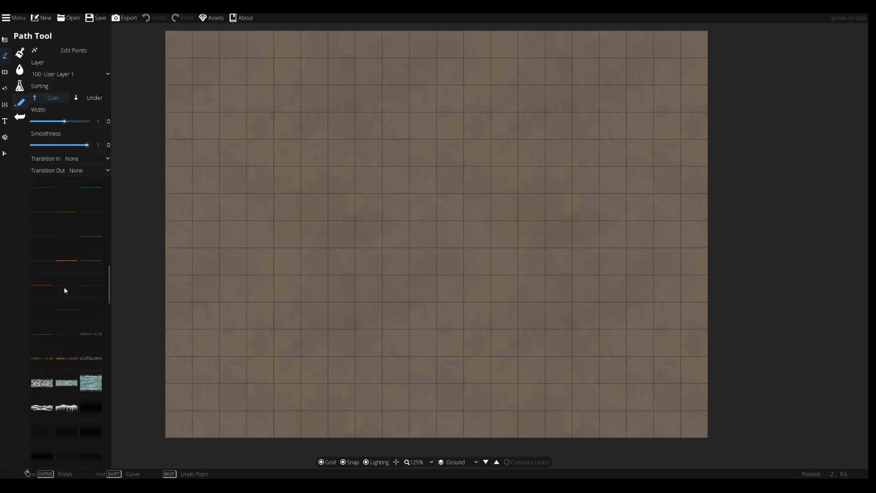
scroll(65, 288, down, 5)
click(47, 368)
click(171, 175)
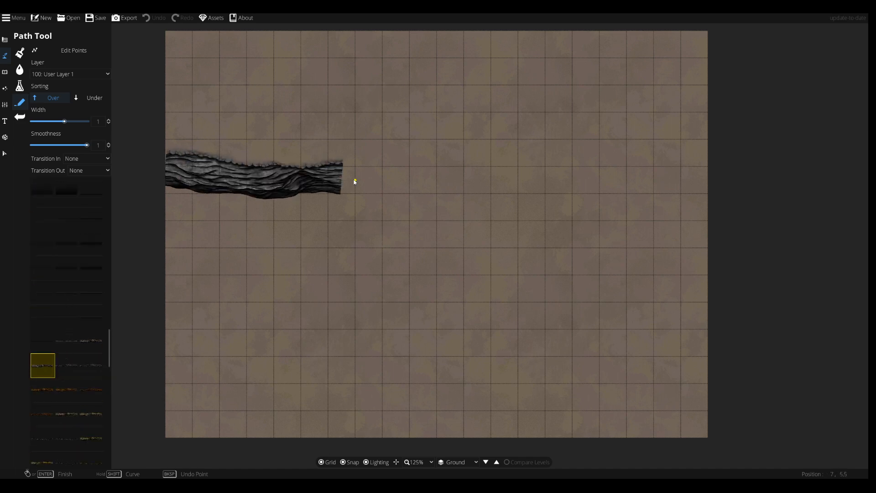
click(599, 247)
click(680, 264)
right_click(711, 266)
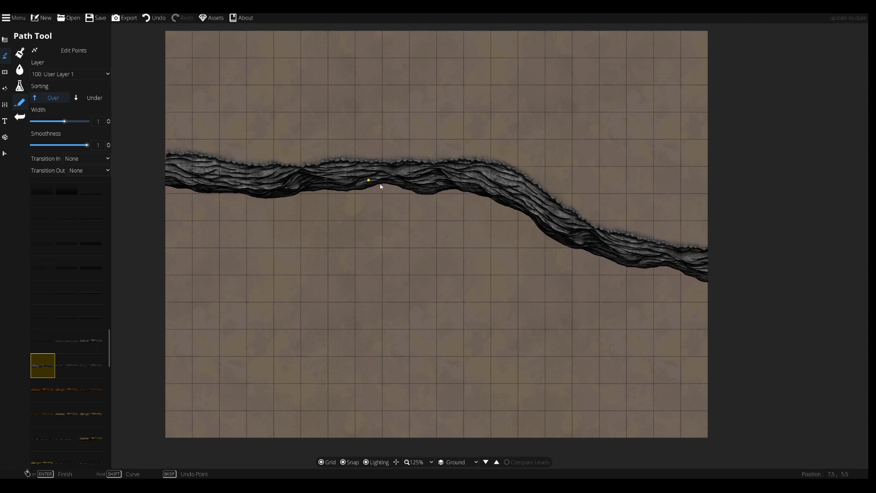
Select a narrower cliff cave path style and undo the wide cliff path
scroll(440, 209, up, 3)
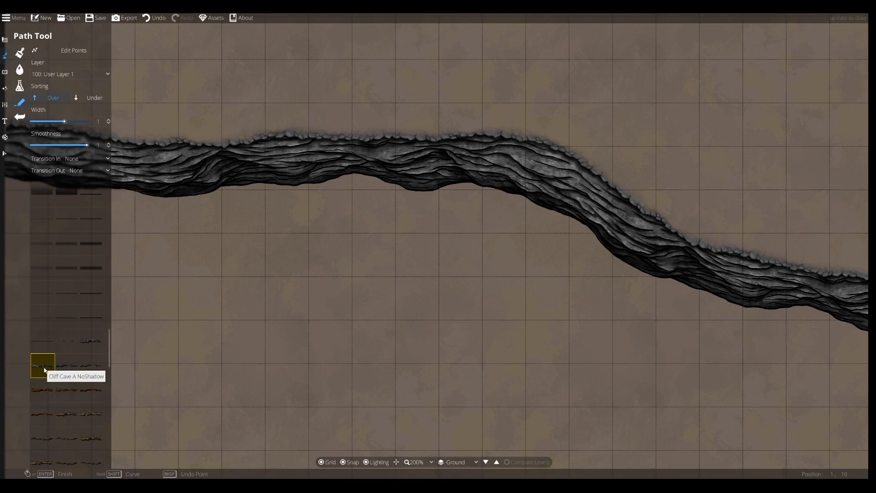
click(67, 365)
click(91, 340)
click(274, 343)
drag(275, 344, 339, 226)
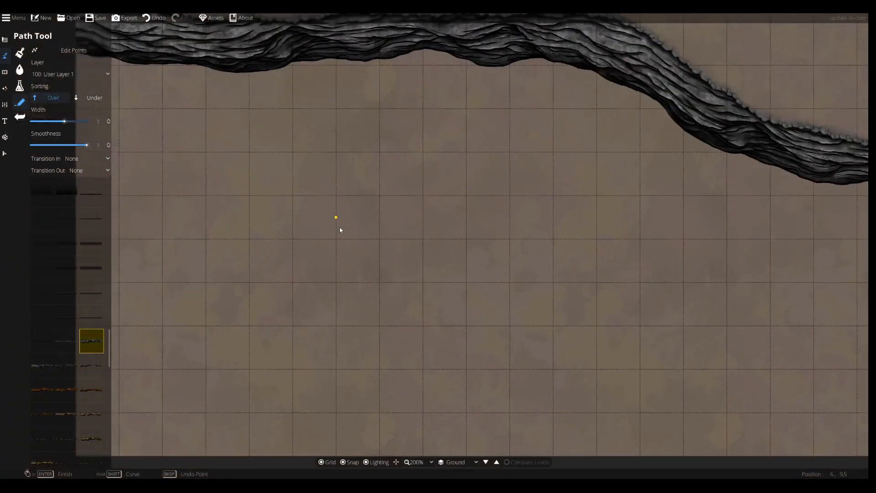
key(ctrl+z)
Draw the cliff cave path across the upper part of the map from the left edge to the right edge
scroll(332, 218, down, 3)
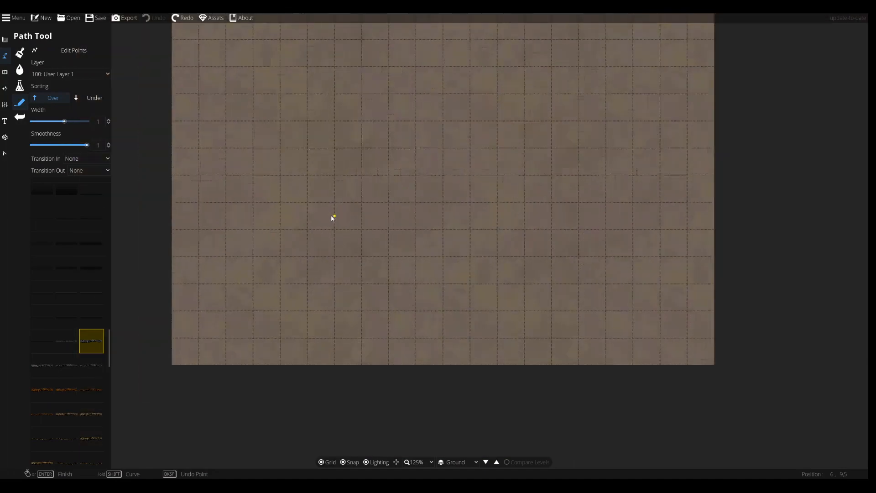
click(207, 109)
click(314, 131)
click(510, 160)
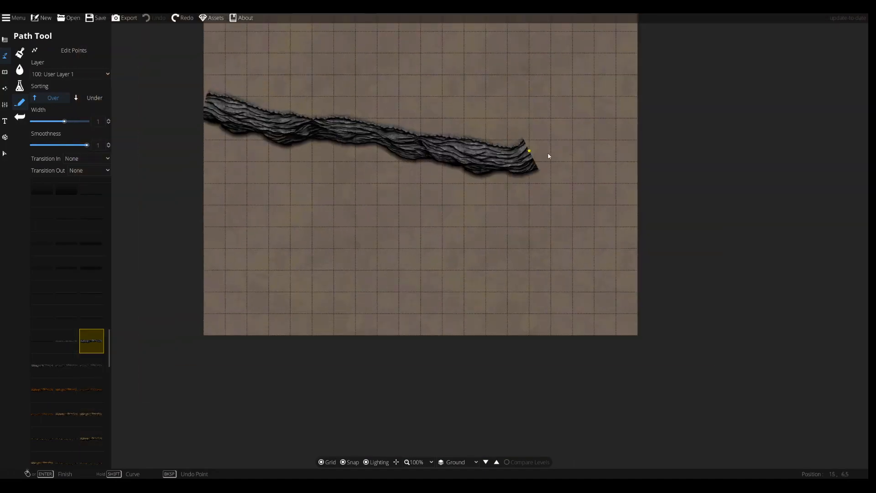
click(646, 153)
right_click(647, 153)
drag(378, 141, 384, 213)
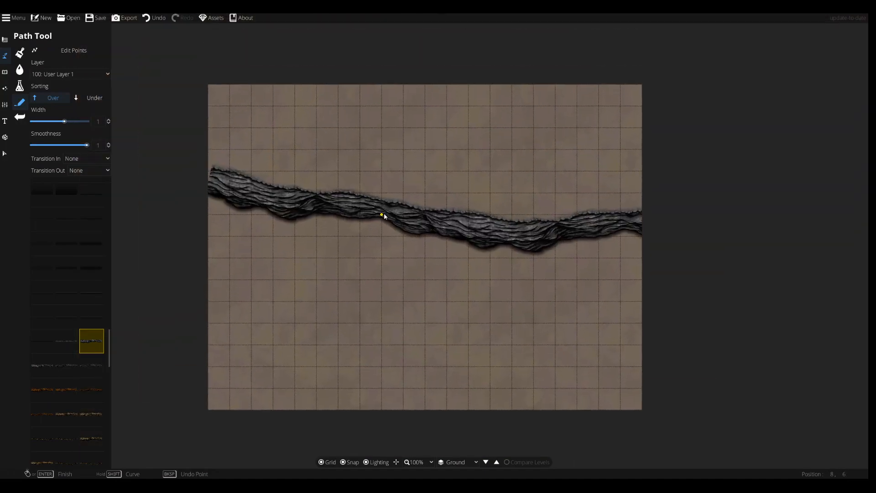
Open the Object Tool and filter the library by the [FA] Blood tag
scroll(384, 212, up, 2)
click(3, 73)
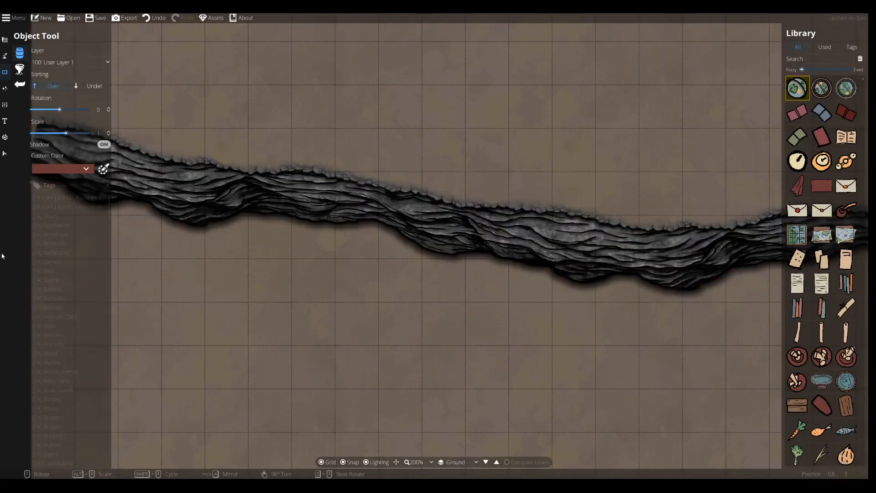
click(49, 362)
click(53, 354)
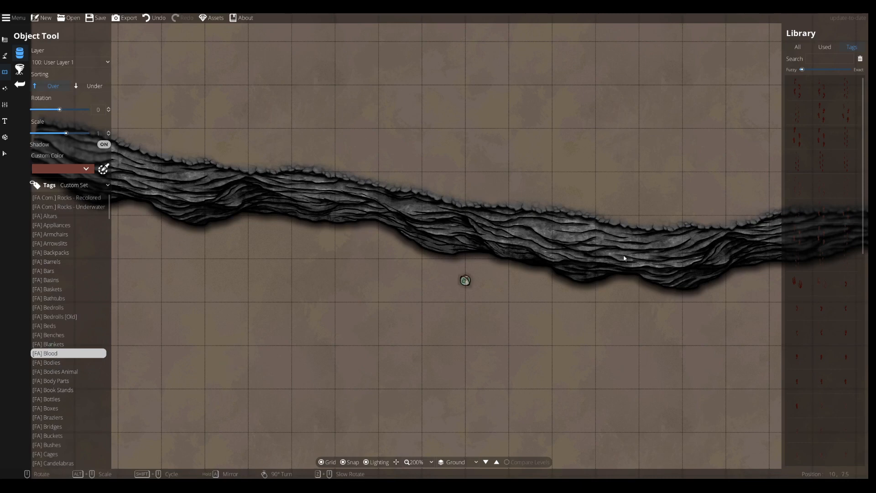
Choose a colorable blood puddle asset from the library
click(847, 260)
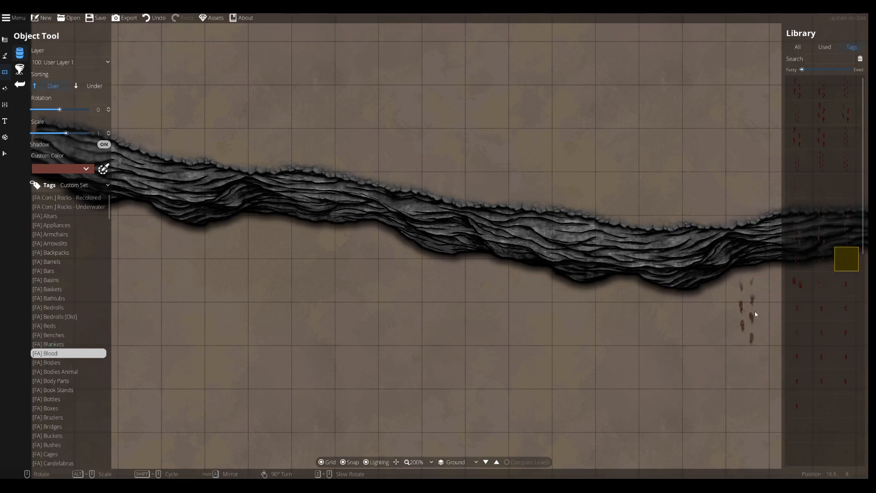
scroll(798, 304, down, 5)
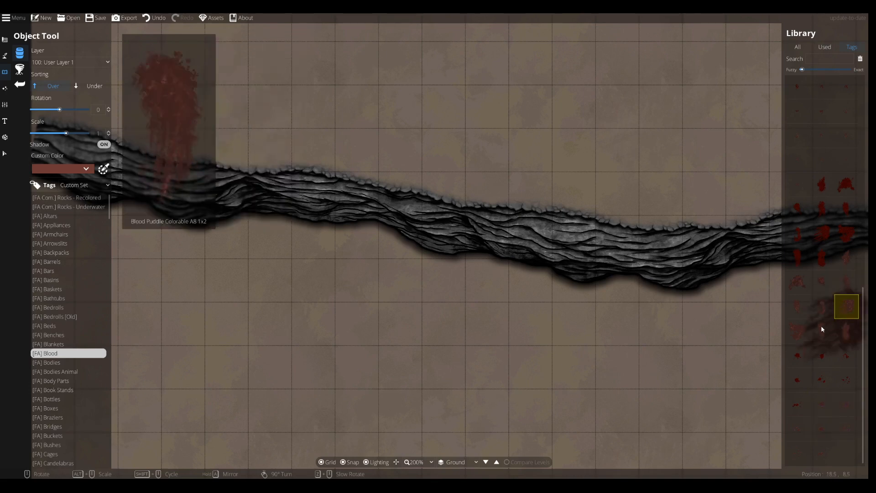
click(821, 281)
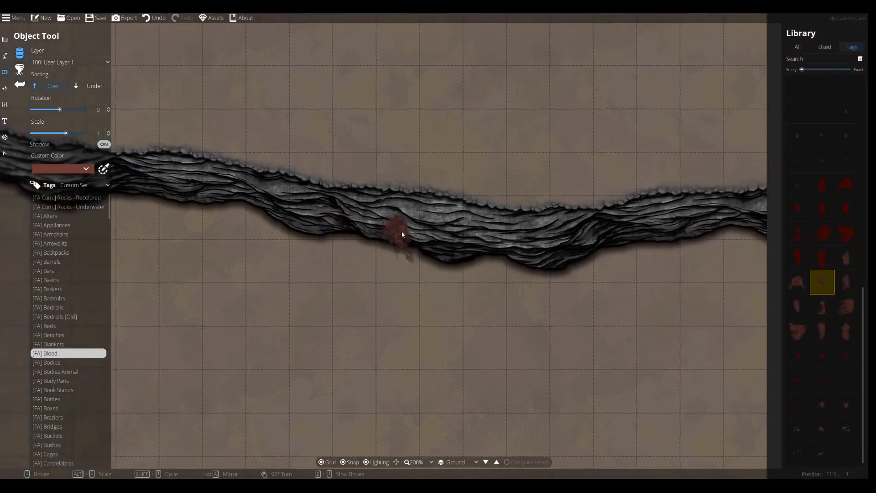
click(843, 263)
Set the object's custom colour to bright green, hex 96d433, and lower its opacity
click(75, 169)
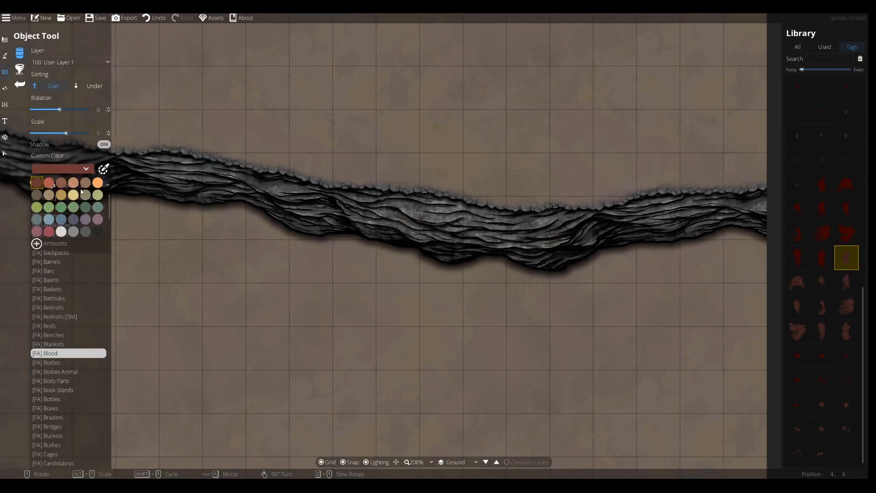
click(103, 169)
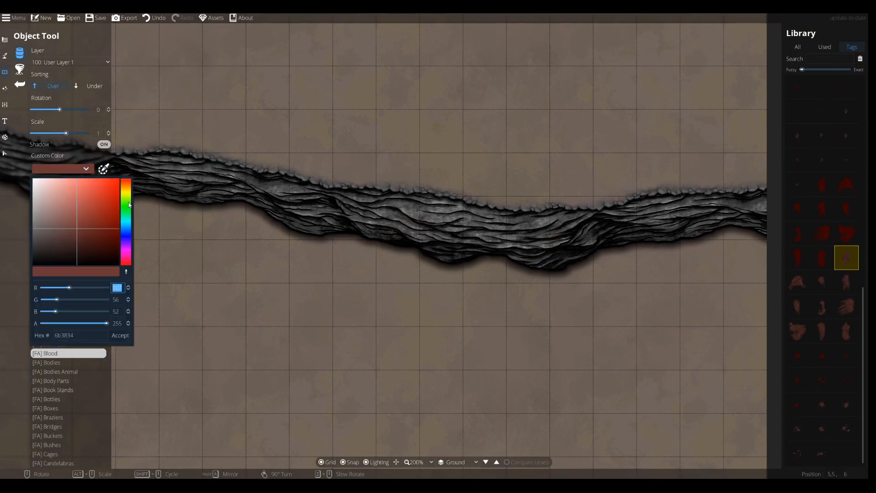
click(127, 199)
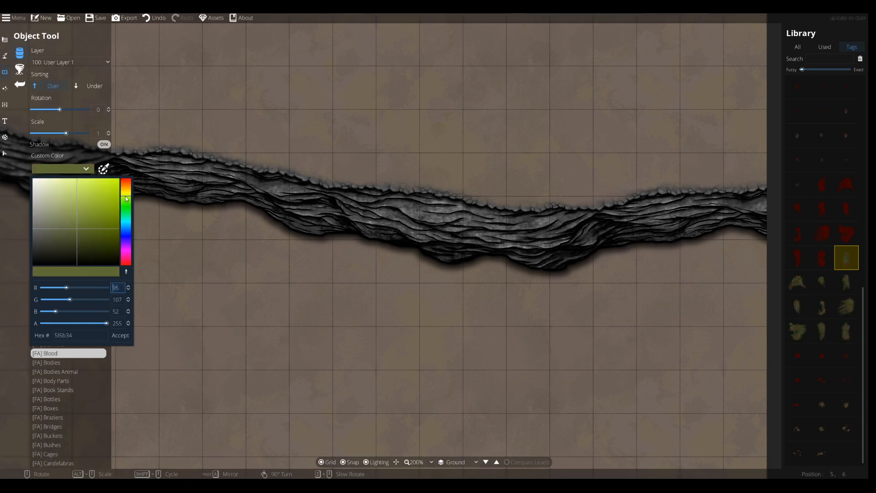
click(127, 203)
click(127, 198)
click(127, 202)
mouse_move(106, 207)
mouse_down()
mouse_move(91, 188)
mouse_move(127, 200)
mouse_up()
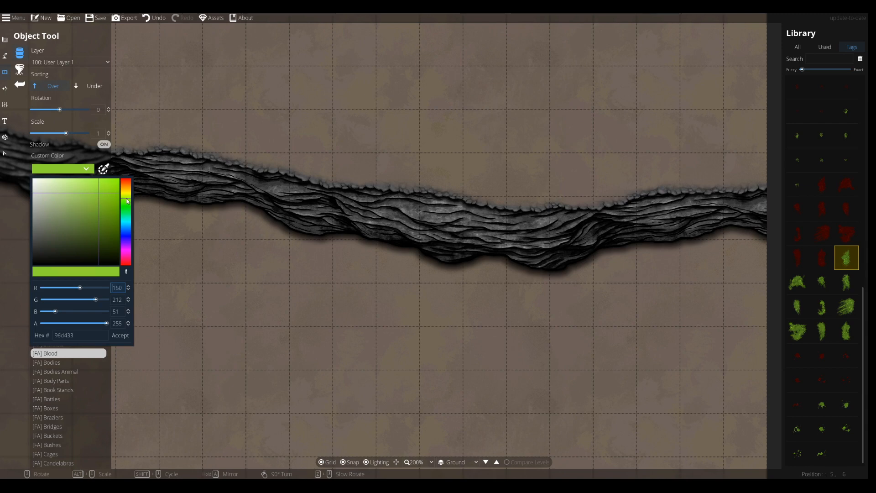
drag(107, 323, 69, 327)
click(118, 335)
Rotate the puddle and set the green colour's alpha to 87
scroll(447, 243, up, 8)
ctrl+scroll(422, 231, up, 2)
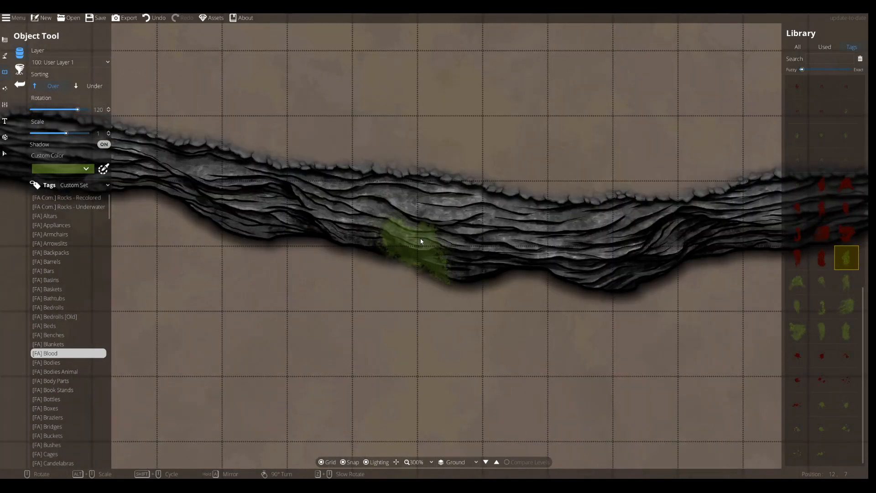
scroll(415, 233, down, 1)
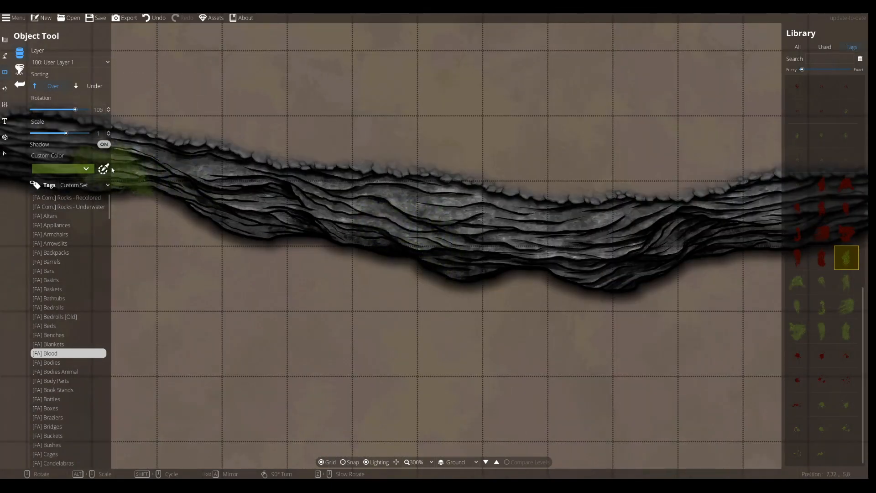
click(86, 168)
drag(67, 323, 63, 323)
click(120, 335)
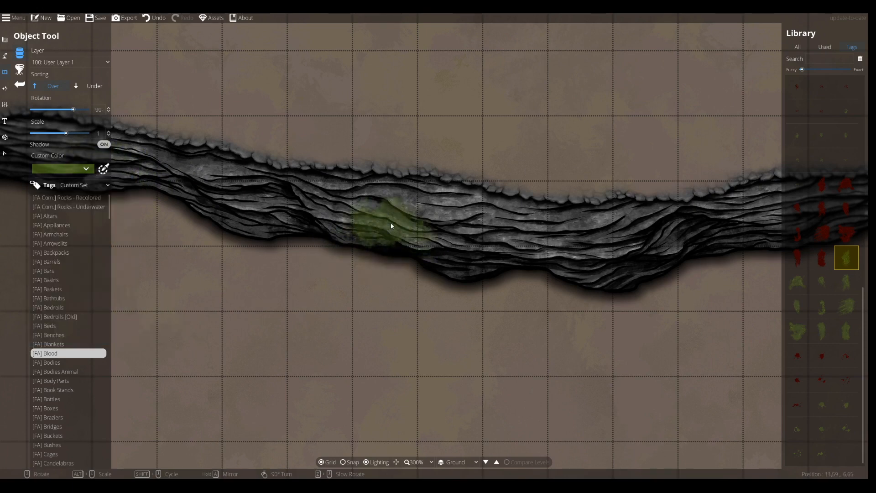
Select a different colorable puddle asset and reapply the green custom colour
scroll(385, 226, up, 2)
scroll(420, 225, up, 11)
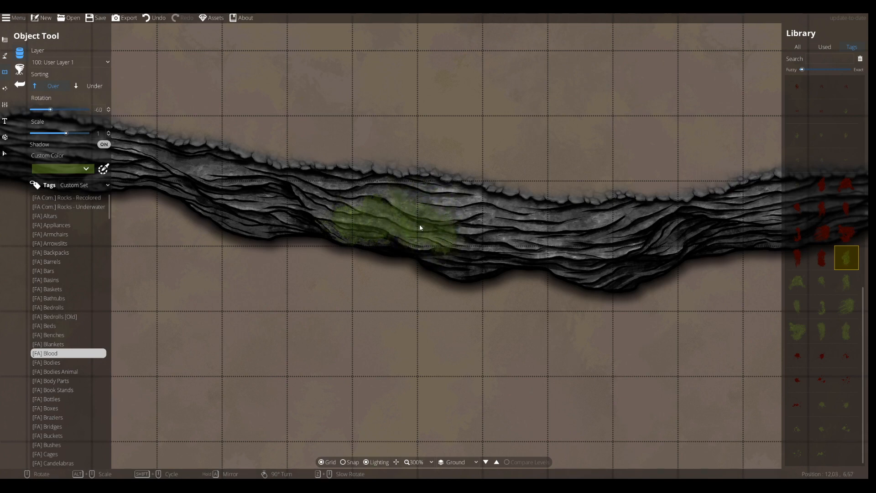
scroll(422, 228, up, 1)
click(828, 291)
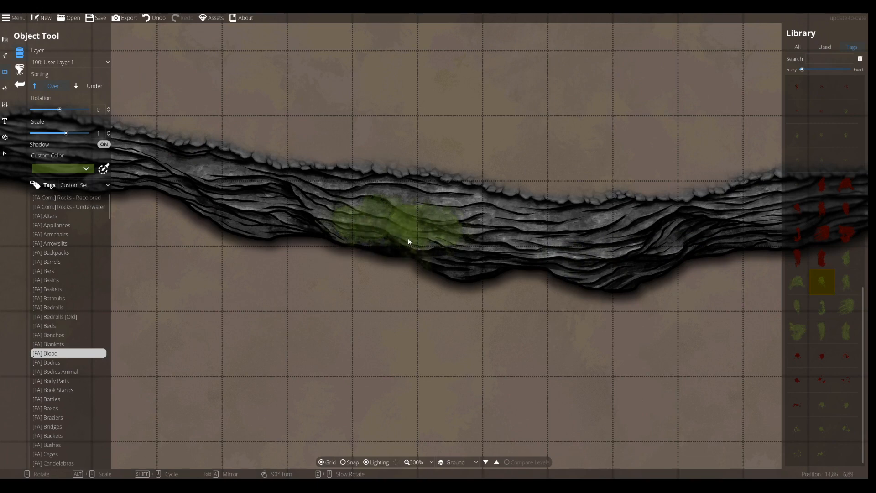
click(798, 282)
scroll(392, 206, down, 1)
scroll(392, 208, up, 1)
click(85, 169)
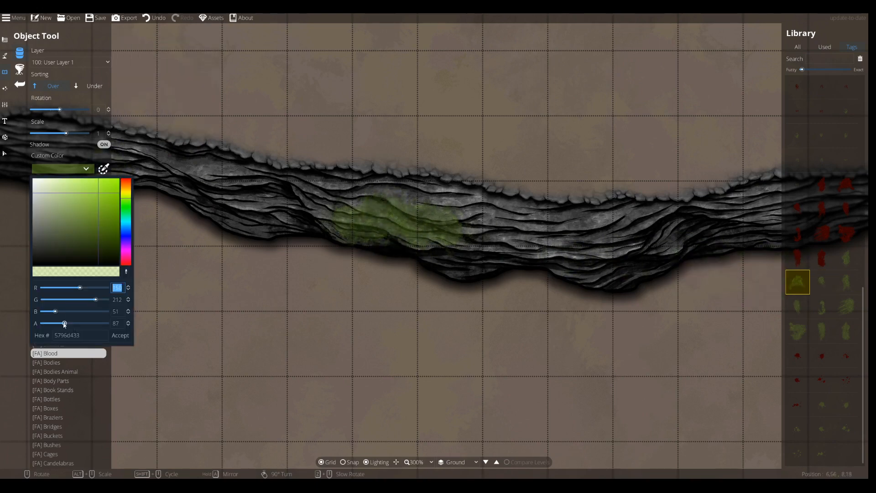
click(111, 335)
Rotate the puddle to 45 degrees and place it on the left section of the cliff path
scroll(383, 202, down, 5)
scroll(367, 208, up, 2)
click(362, 209)
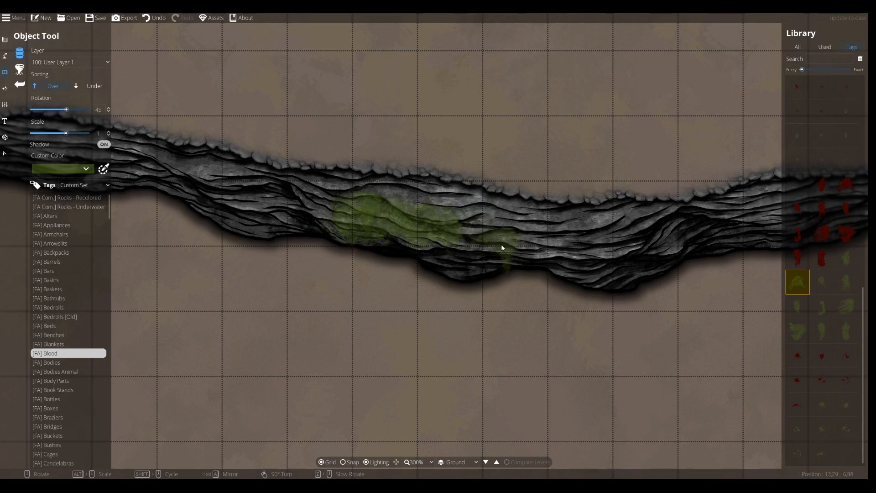
Choose a colorable blood splatter asset from the library
mouse_move(824, 305)
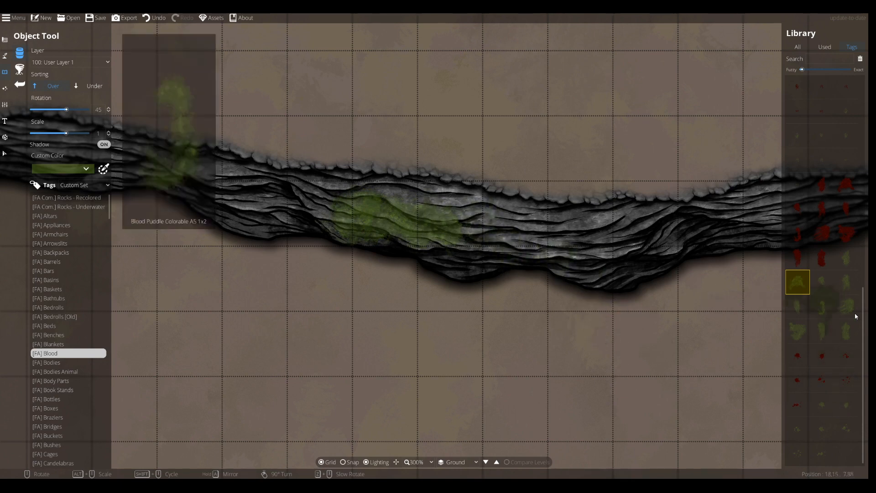
mouse_move(836, 411)
click(846, 430)
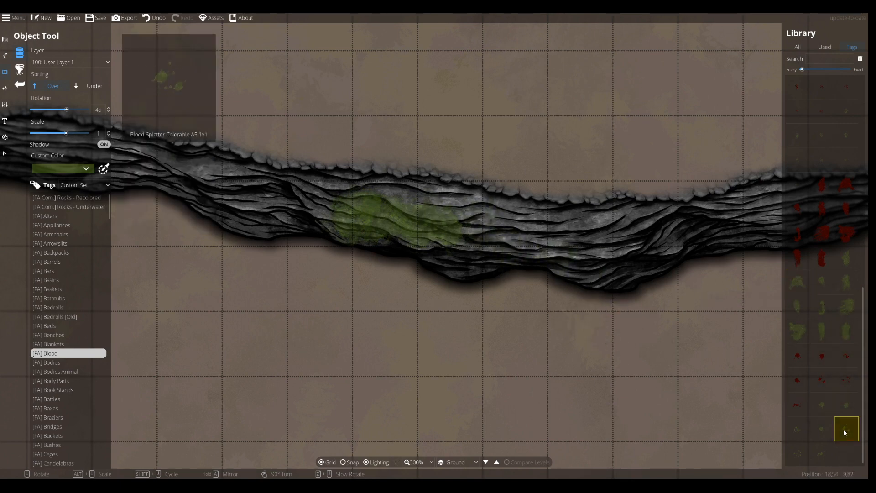
click(799, 436)
scroll(387, 225, up, 8)
scroll(465, 223, up, 5)
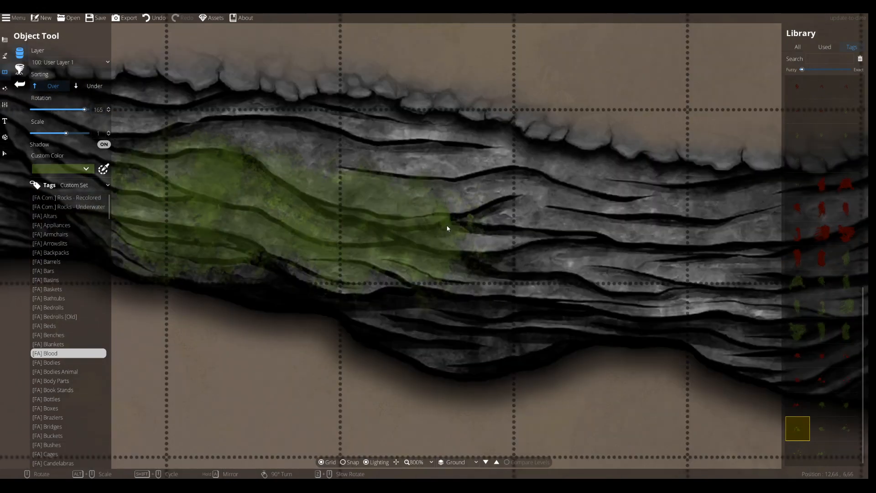
scroll(335, 229, down, 2)
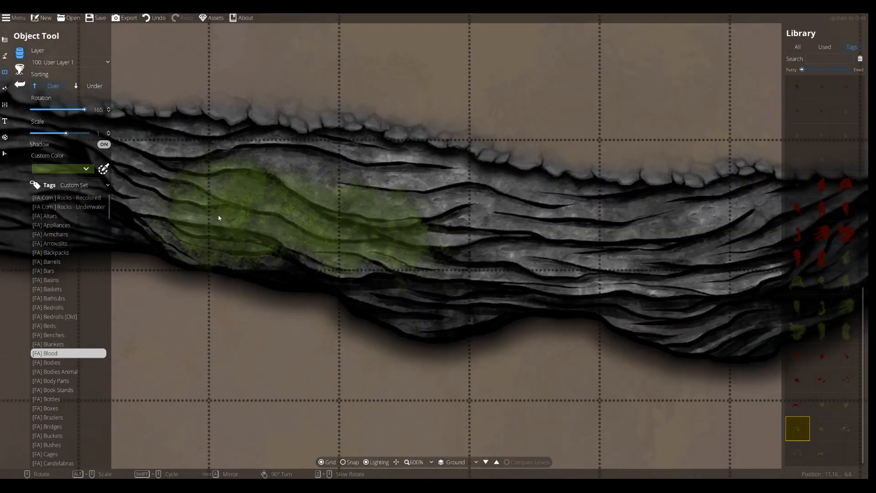
Change the custom colour to a paler green, hex 49c4fe68, with alpha 73
click(86, 168)
drag(101, 195, 84, 182)
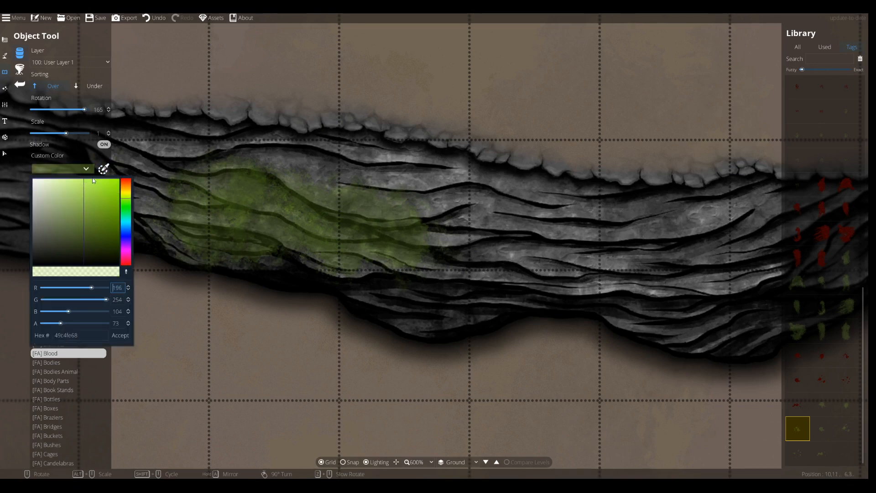
click(122, 336)
Rotate another colorable splatter asset and stamp it onto the green puddle in the middle of the cliff path
scroll(254, 214, up, 5)
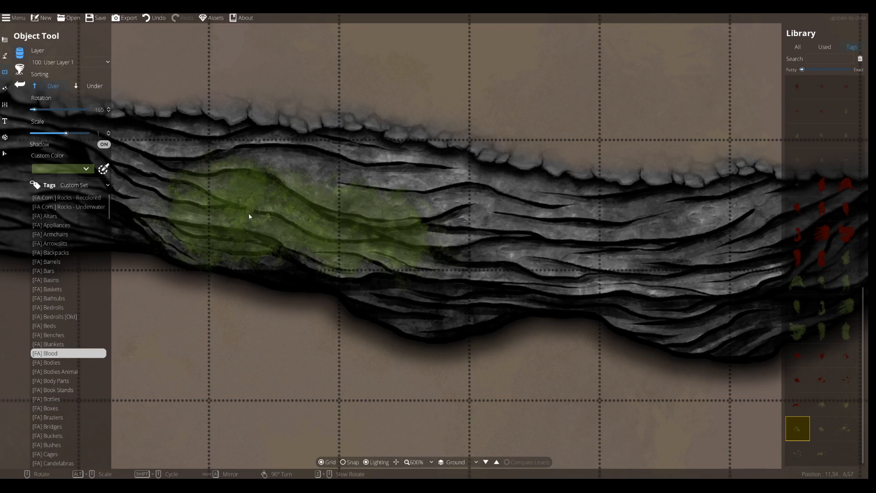
scroll(212, 214, up, 10)
scroll(251, 228, down, 12)
click(820, 427)
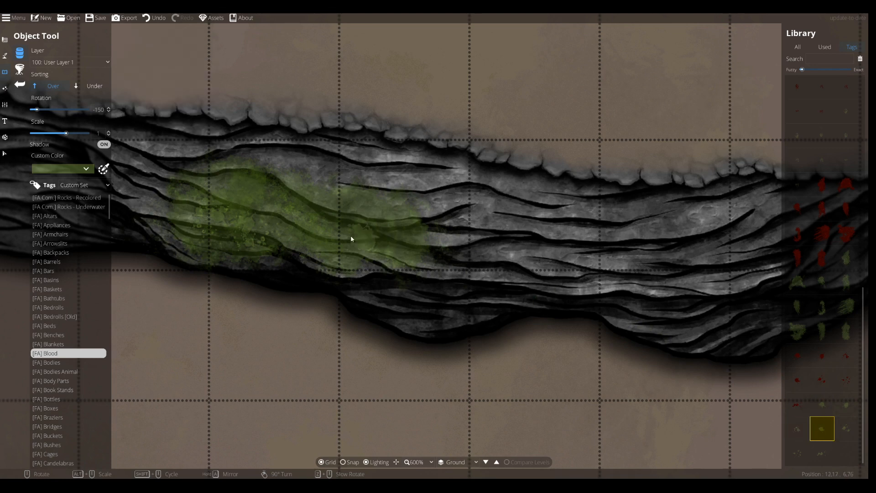
click(805, 453)
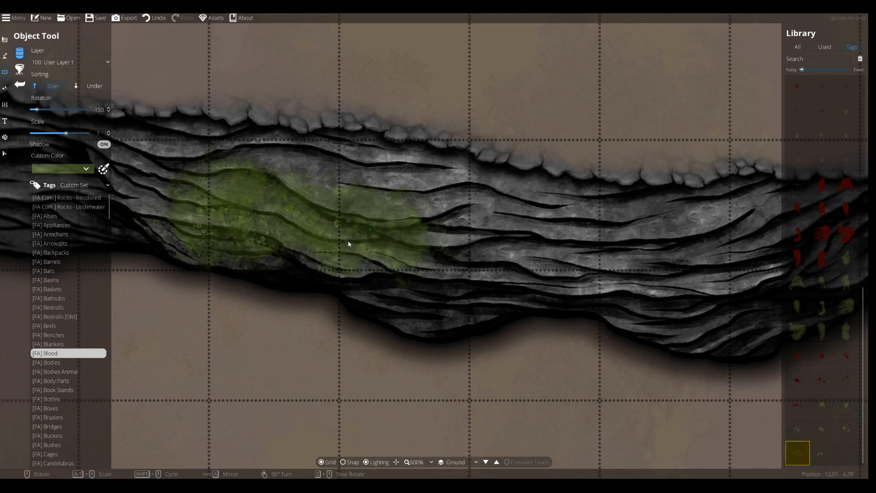
scroll(291, 217, up, 7)
click(823, 451)
scroll(410, 267, down, 3)
click(396, 239)
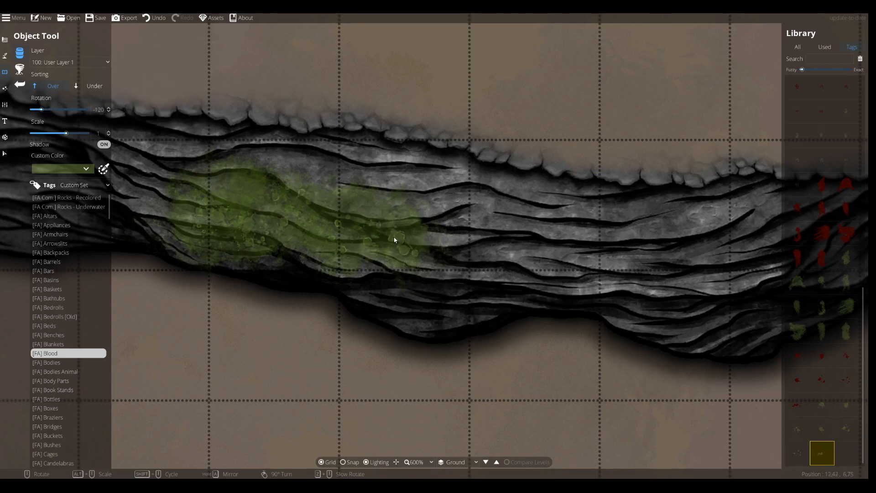
scroll(268, 215, up, 9)
scroll(233, 188, down, 12)
scroll(240, 194, up, 2)
drag(290, 247, 355, 267)
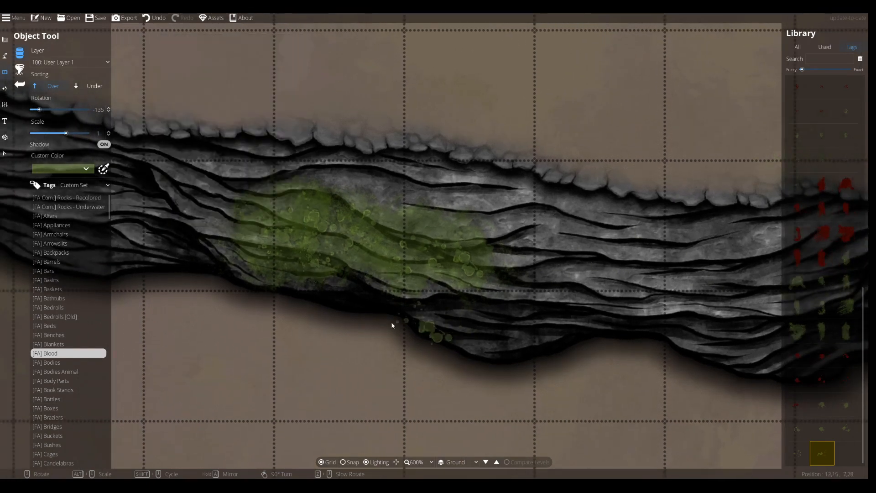
click(820, 427)
click(822, 405)
click(845, 406)
click(848, 431)
scroll(375, 274, up, 2)
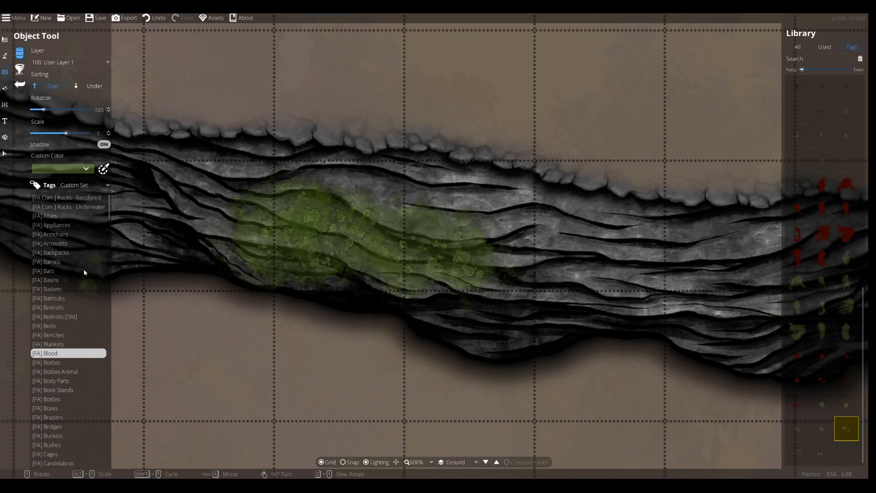
Switch to the Effects tools and hide the grid
click(5, 88)
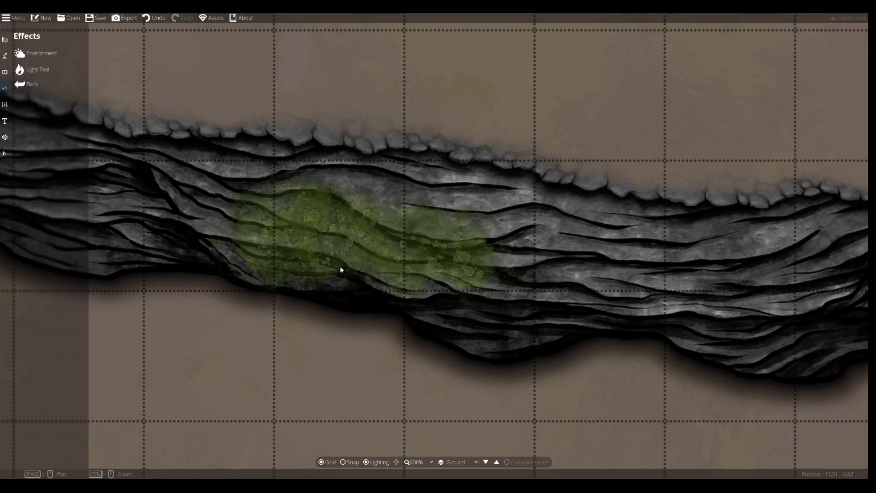
key(g)
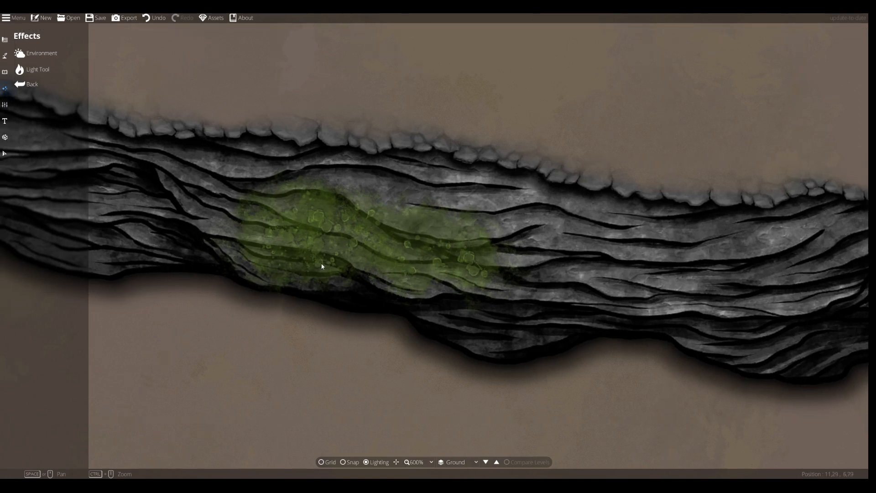
drag(315, 266, 372, 238)
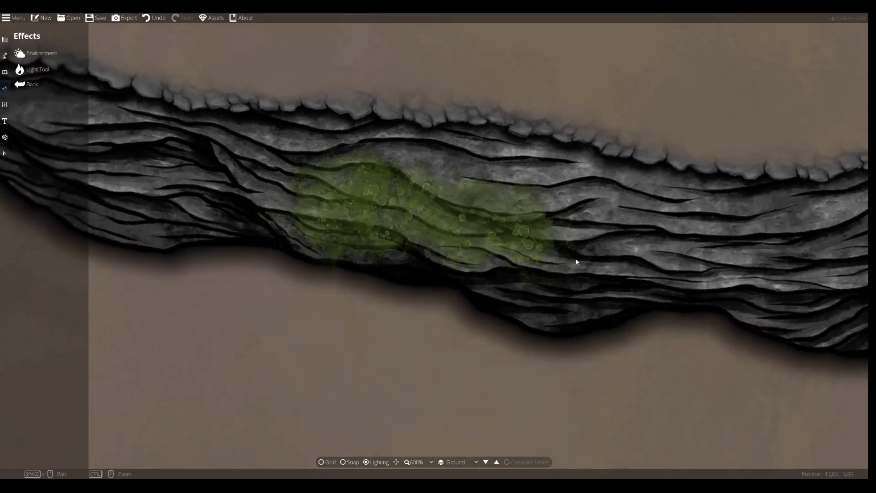
Try to start a path on the cliff with the Path Tool and undo its first point
click(5, 73)
click(5, 57)
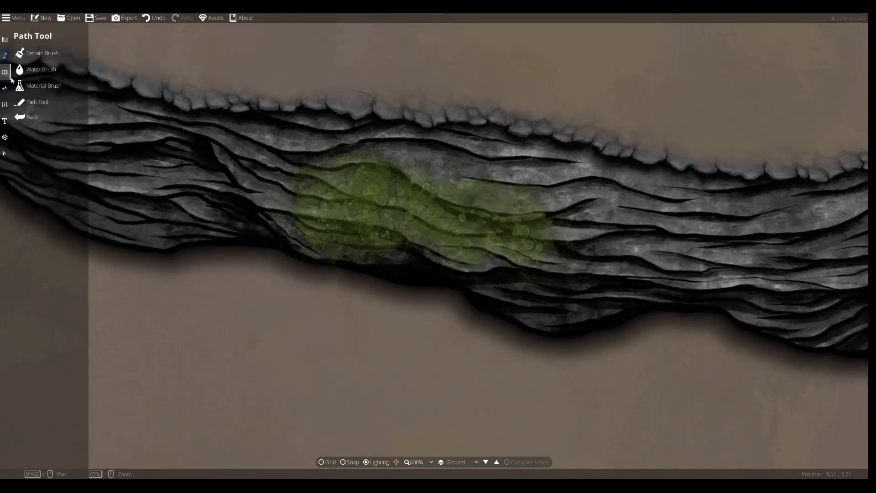
click(36, 107)
click(45, 276)
click(263, 239)
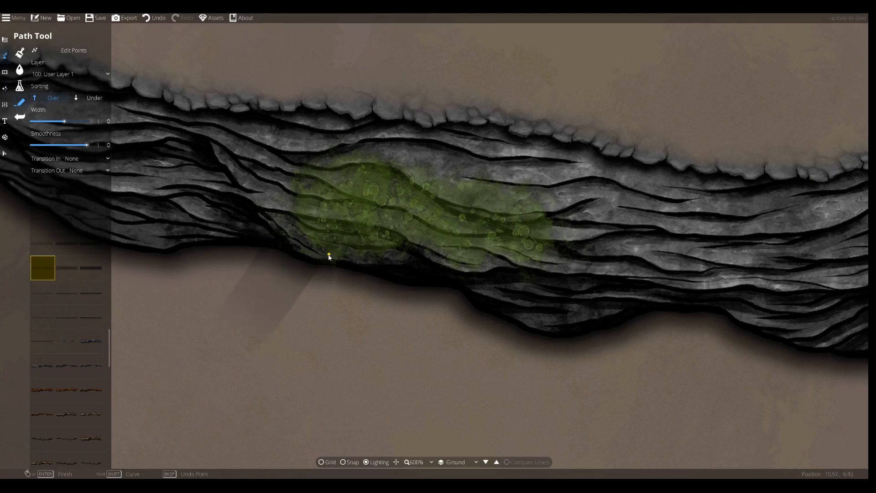
click(155, 17)
Set the path width to 0.1, both transitions to Fade, and the layer to 400: User Layer 4
drag(65, 120, 28, 121)
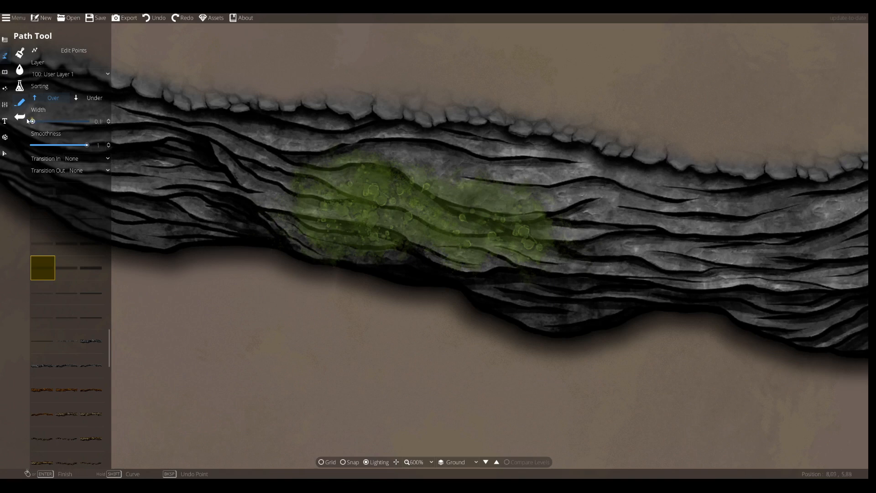
click(88, 171)
click(82, 191)
click(87, 158)
click(86, 181)
click(61, 73)
click(299, 238)
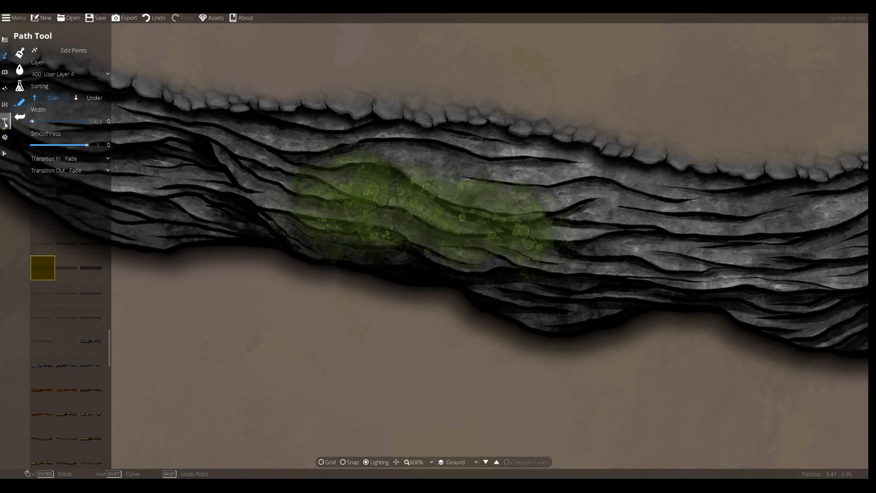
Open the Light Tool, pick a small speckled light style and reduce its range to 1
click(4, 88)
click(19, 72)
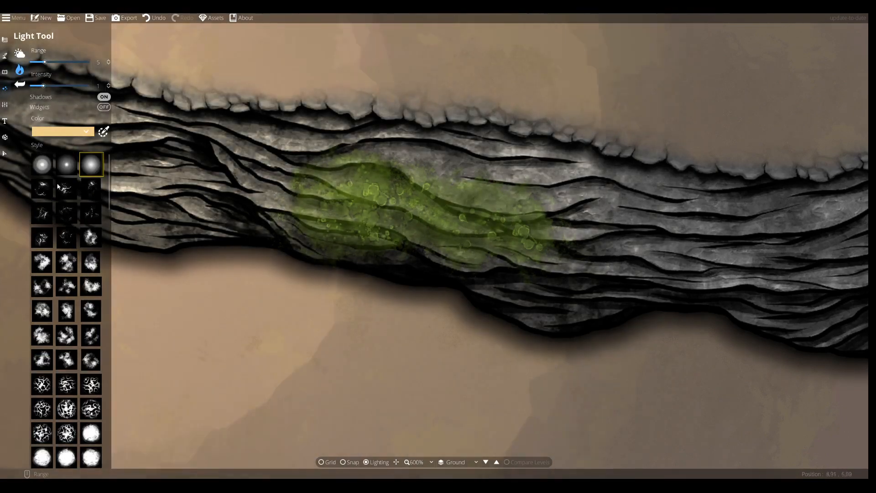
scroll(62, 146, down, 5)
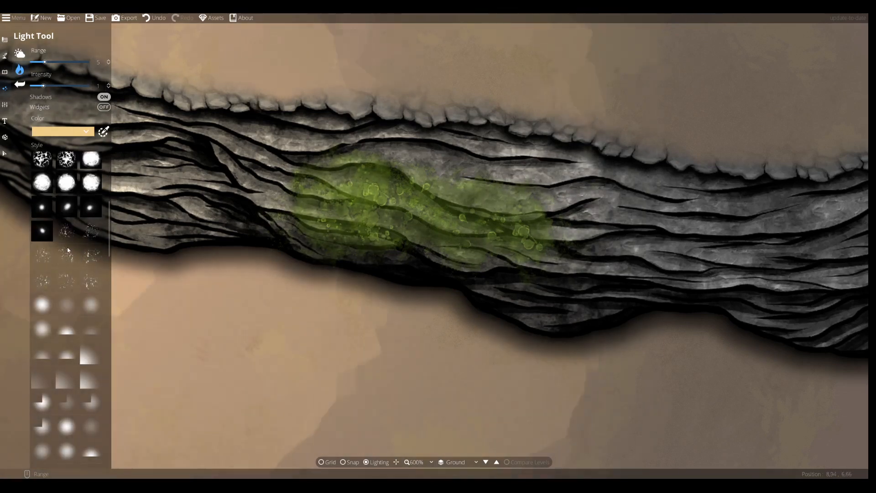
scroll(64, 291, down, 5)
scroll(67, 306, down, 5)
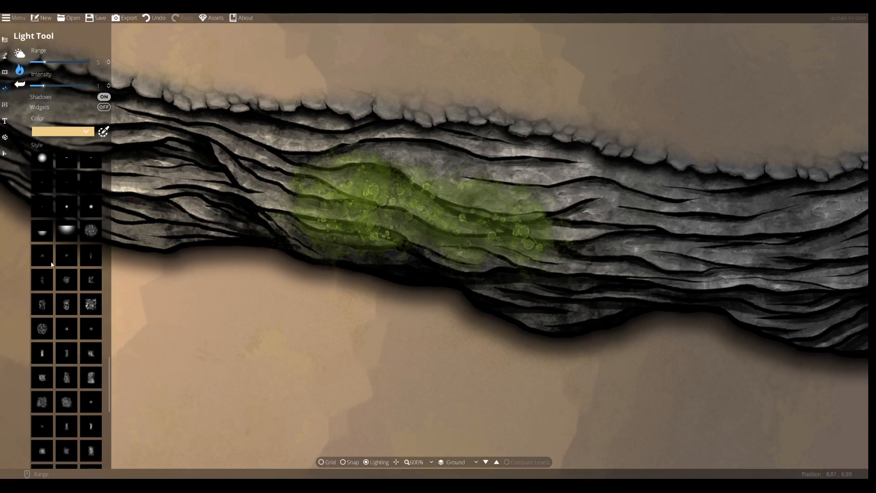
click(42, 255)
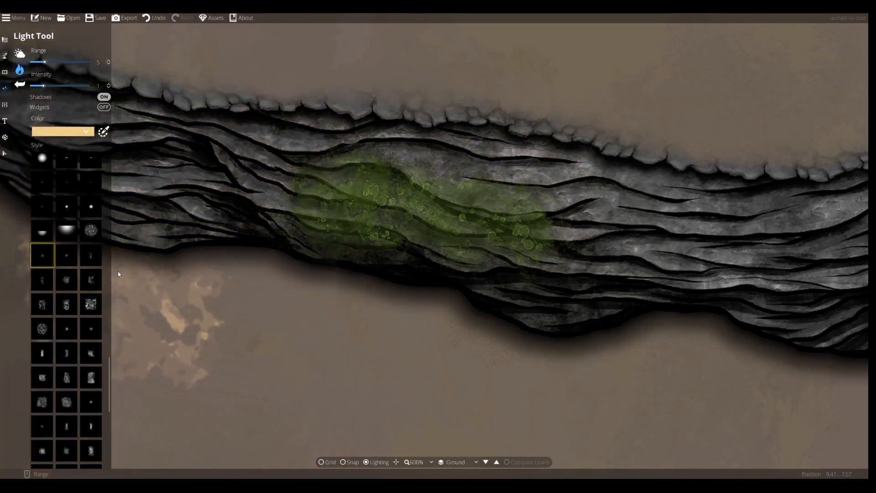
click(66, 255)
click(49, 256)
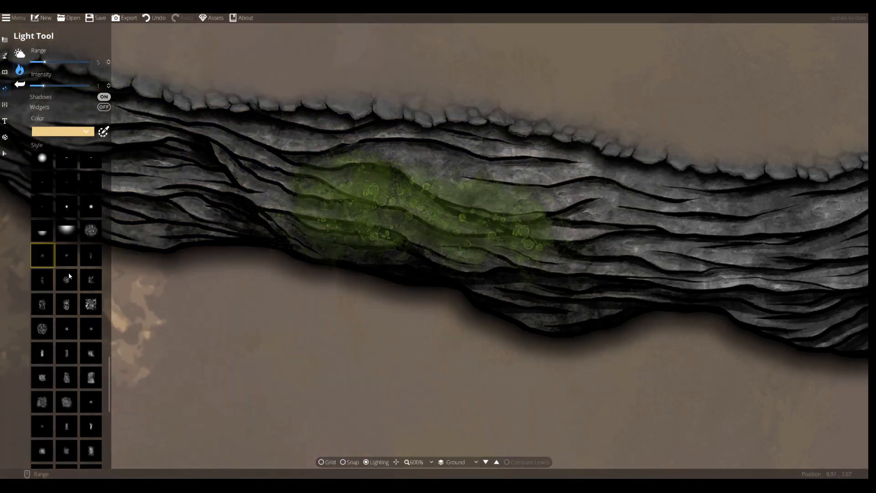
scroll(70, 255, down, 6)
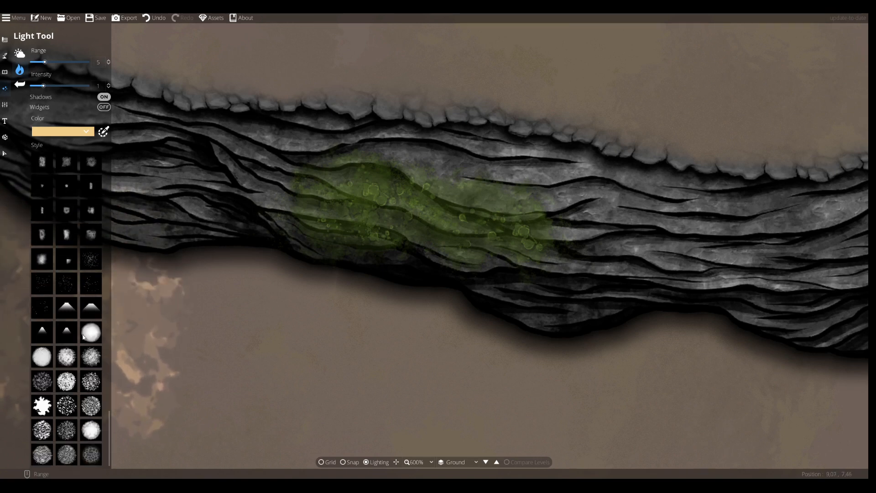
click(42, 282)
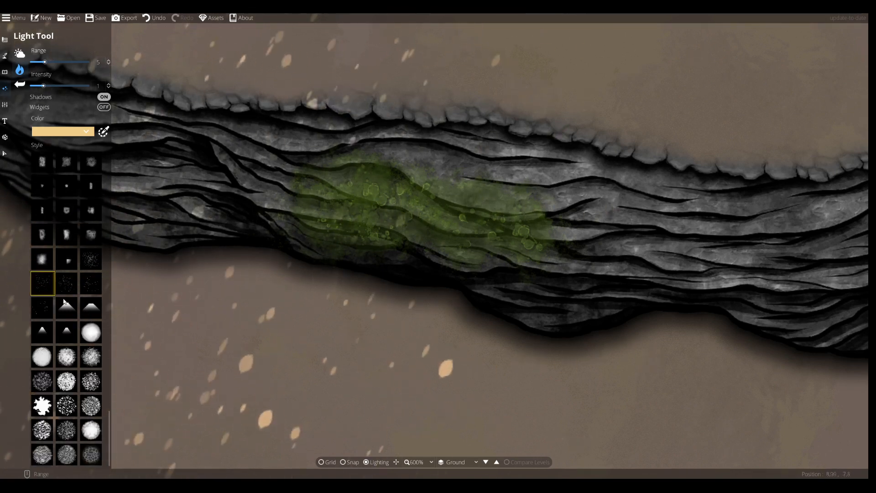
click(91, 283)
click(90, 356)
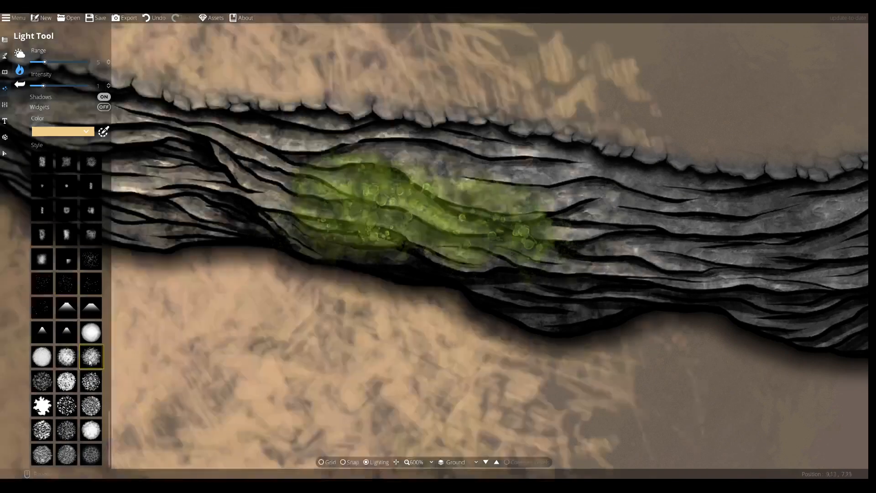
scroll(50, 281, up, 3)
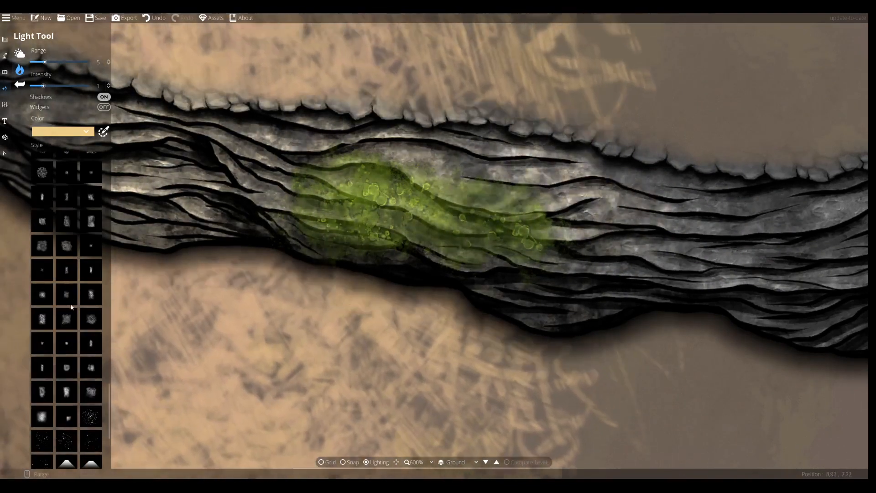
click(66, 319)
click(90, 300)
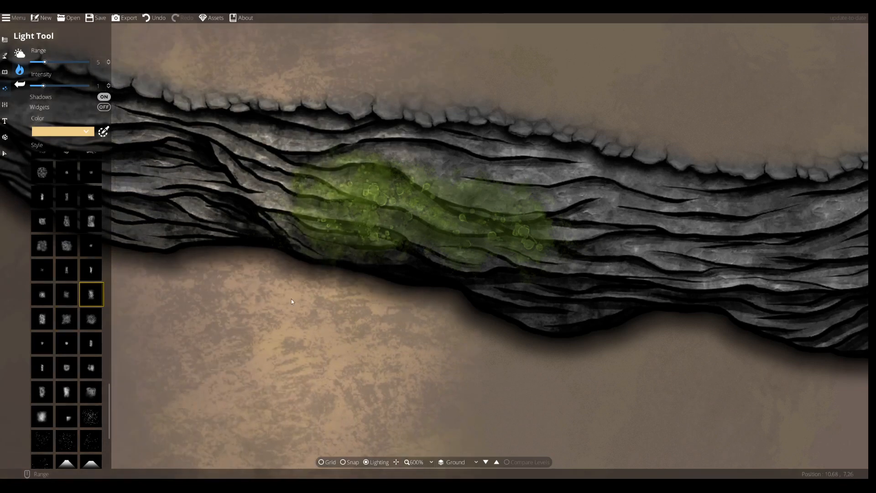
click(43, 247)
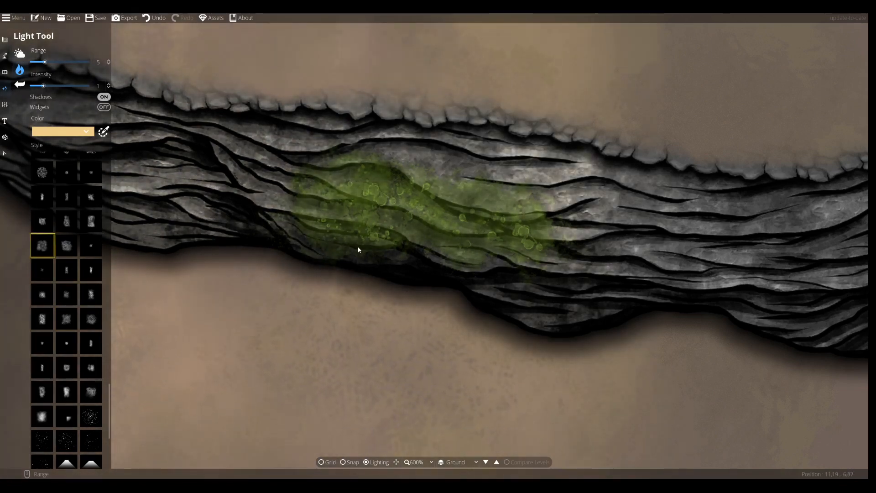
scroll(75, 238, up, 2)
click(42, 202)
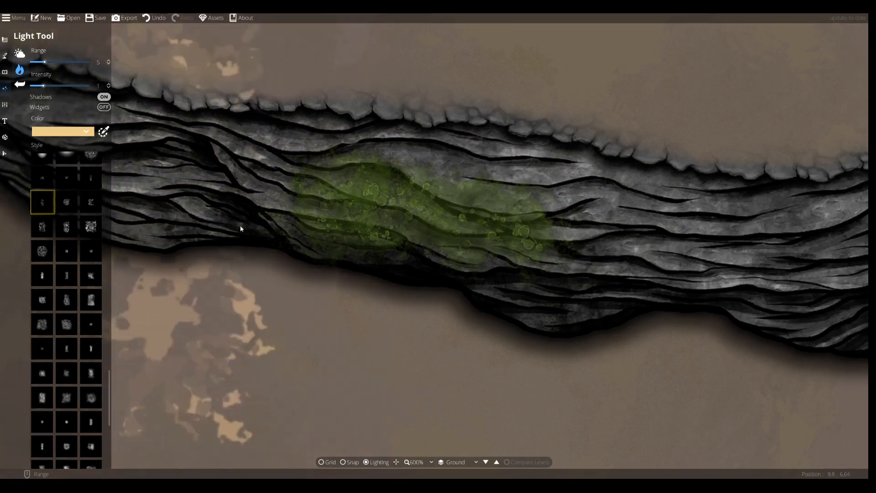
scroll(326, 233, down, 5)
scroll(343, 219, down, 3)
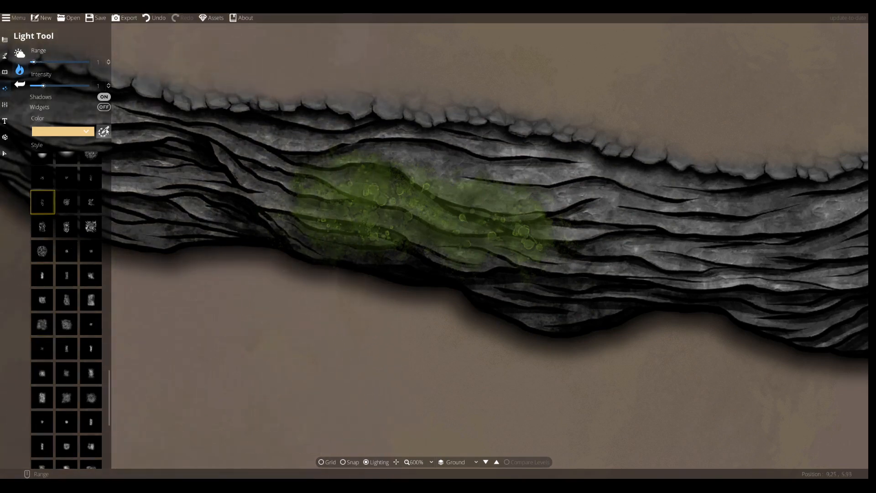
Set the light colour to bright green, hex 90f629
click(85, 131)
drag(98, 38, 97, 37)
click(75, 26)
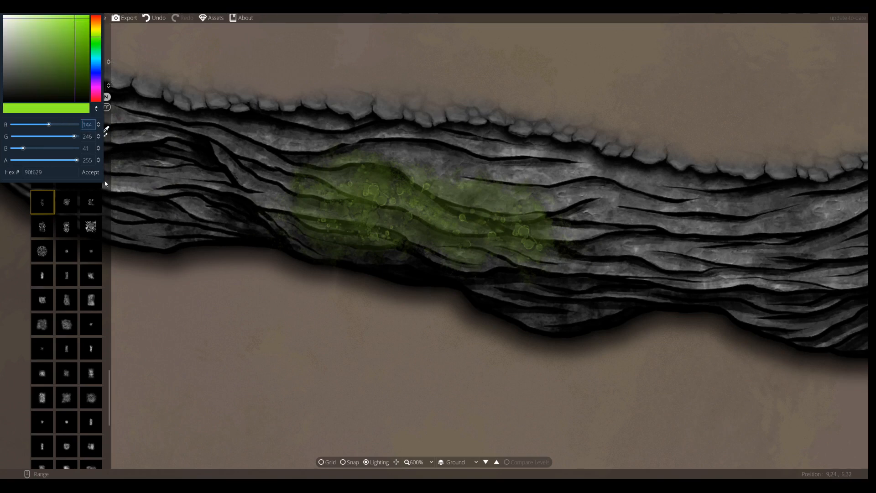
click(90, 172)
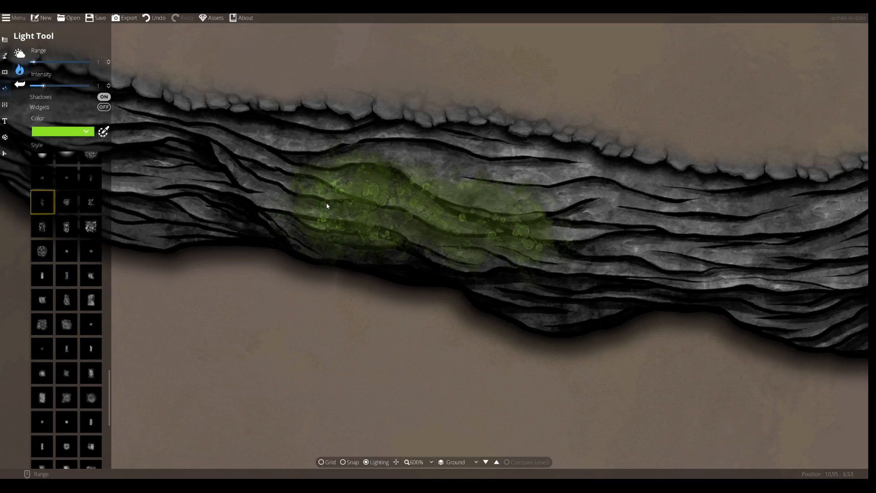
Place several green speckled lights across the puddle, switching between different small light styles
click(67, 202)
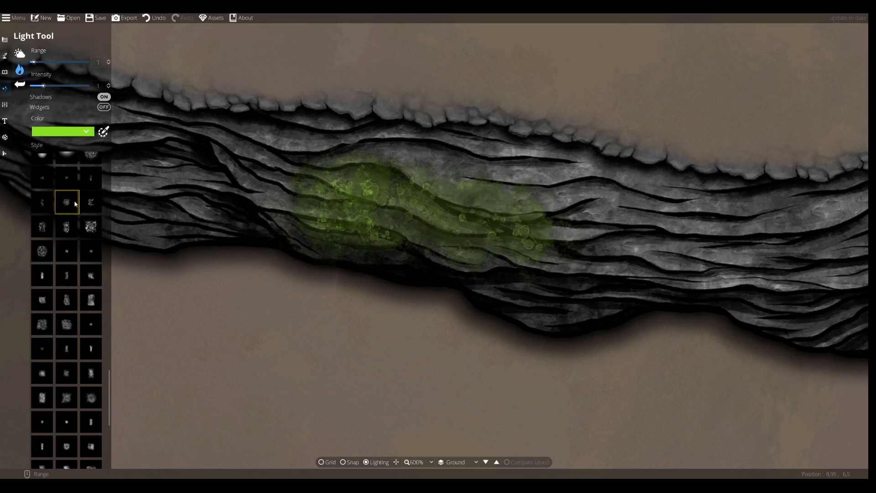
click(92, 203)
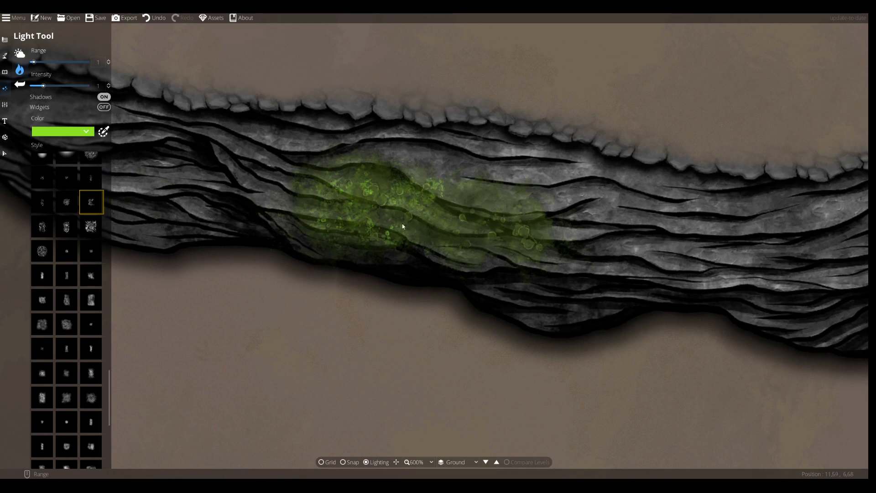
click(42, 177)
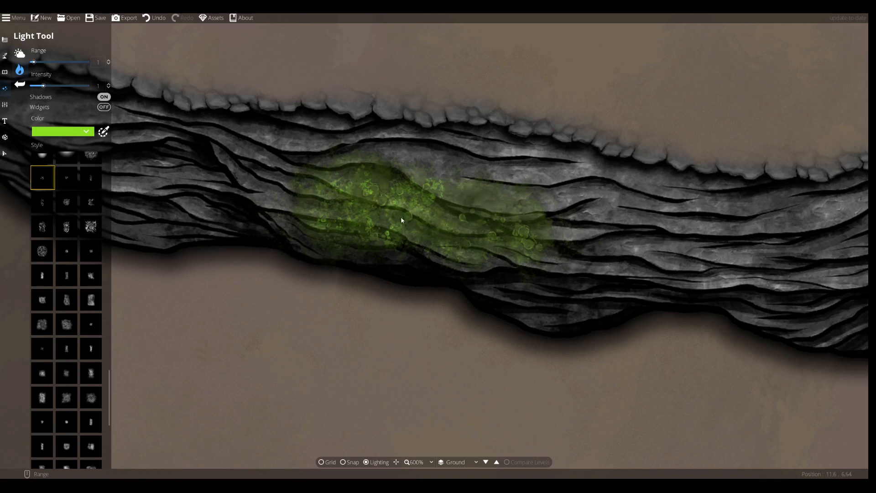
click(67, 178)
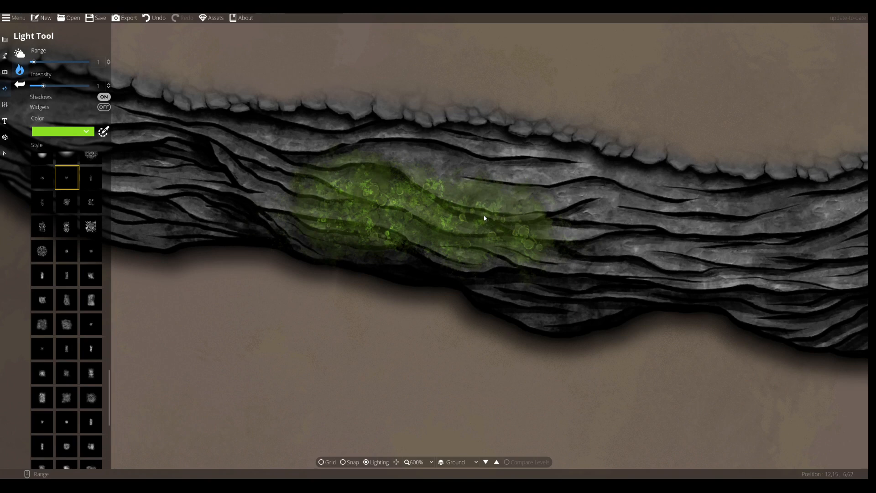
Reposition one green light within the puddle and return to the Light Tool
click(4, 153)
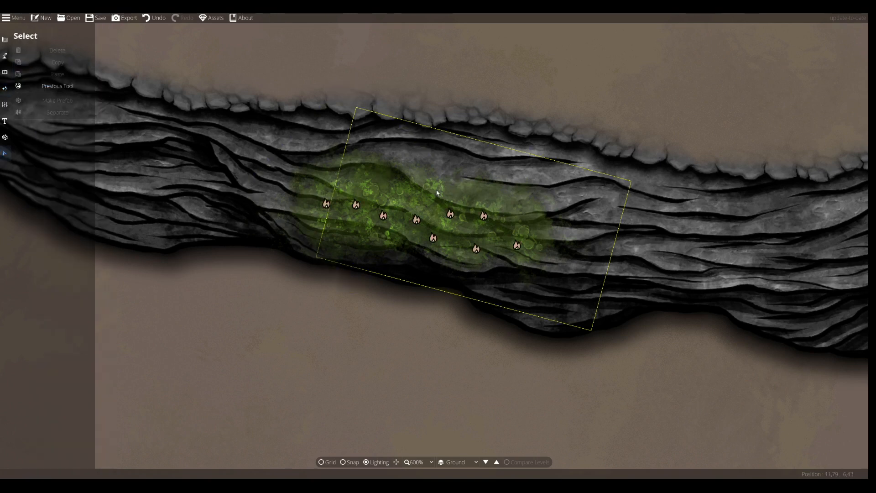
drag(391, 218, 415, 227)
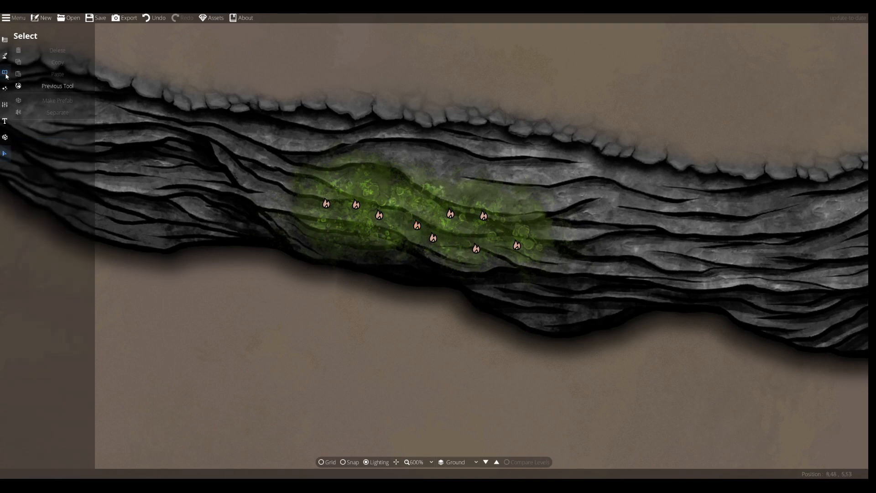
click(4, 88)
click(28, 69)
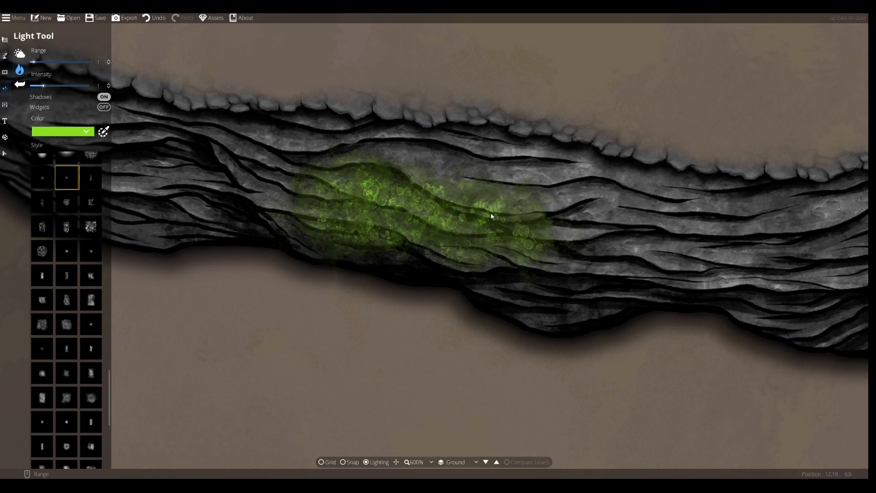
Undo the last light change and lower one green puddle light's intensity to 0.8
key(ctrl+z)
click(5, 154)
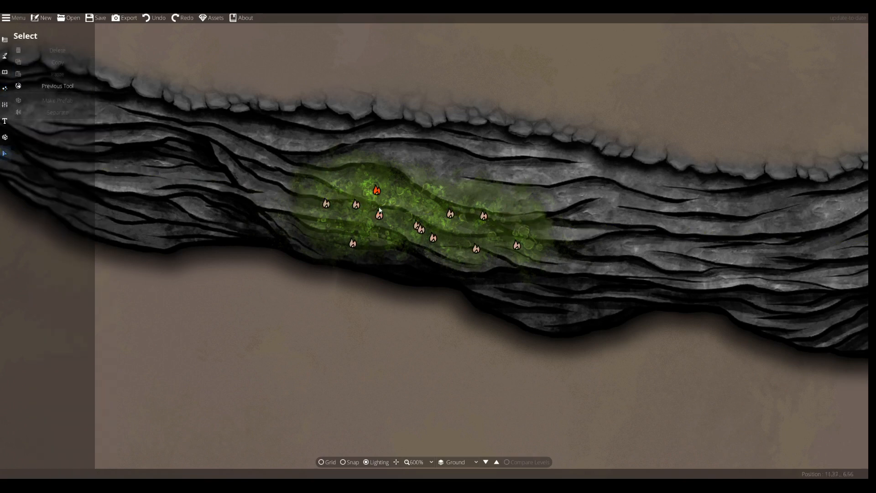
click(451, 213)
drag(30, 141, 27, 141)
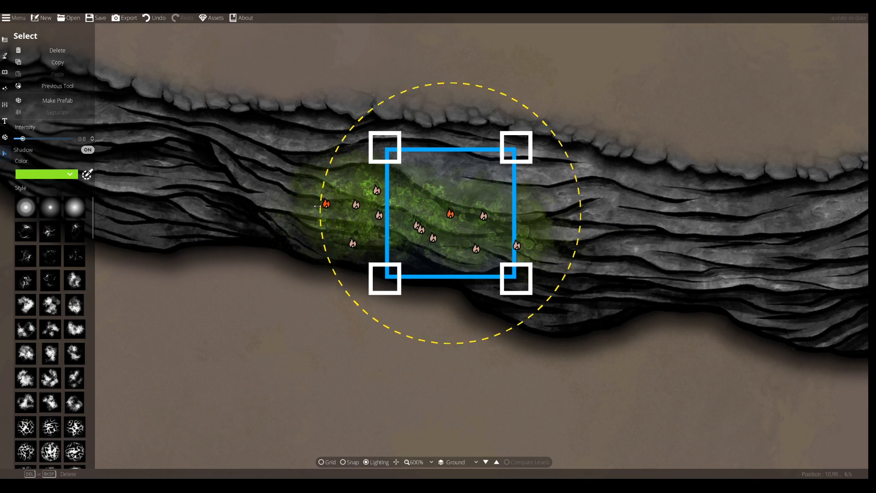
click(382, 195)
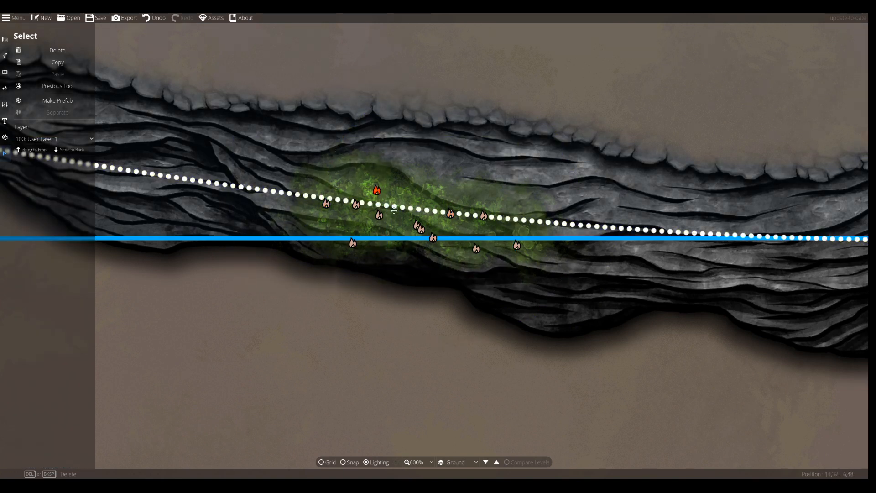
click(338, 386)
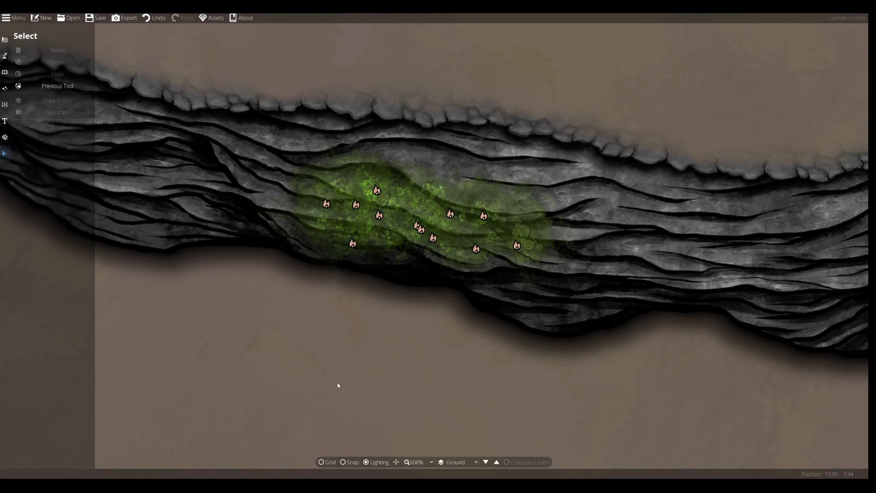
Lower the intensity of several more green lights across the puddle, to about 0.7 and below
click(378, 191)
drag(30, 141, 21, 141)
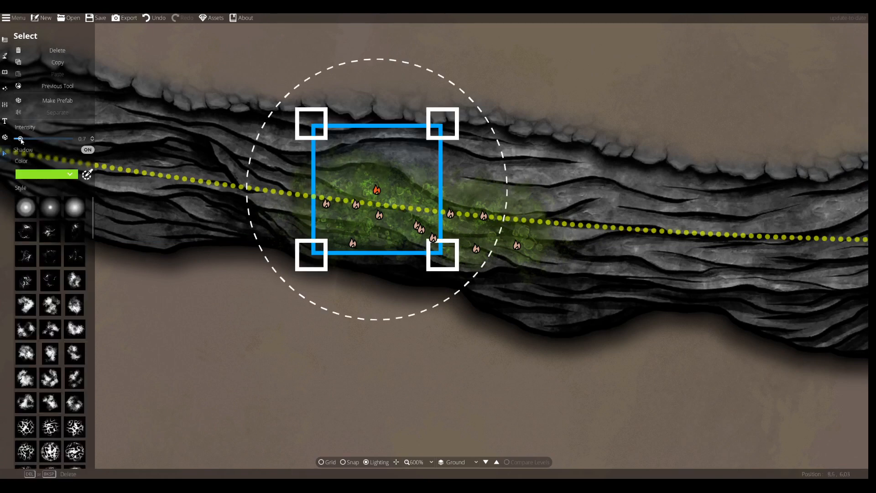
click(235, 309)
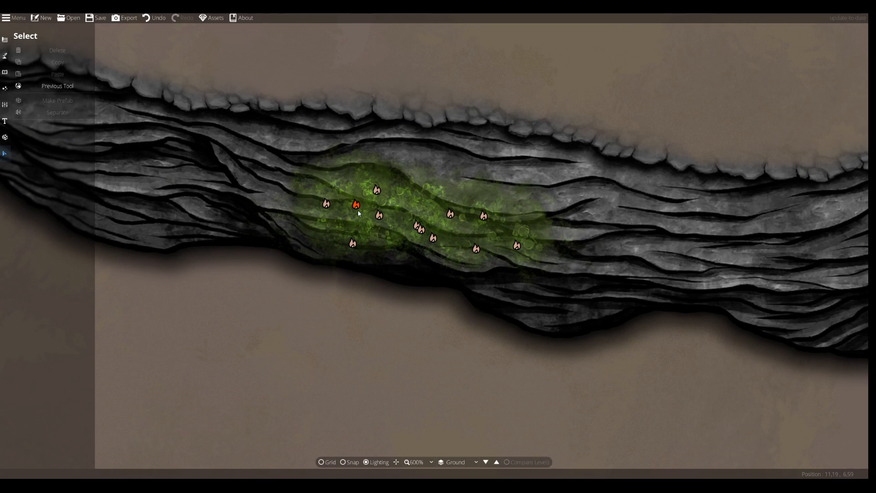
click(418, 227)
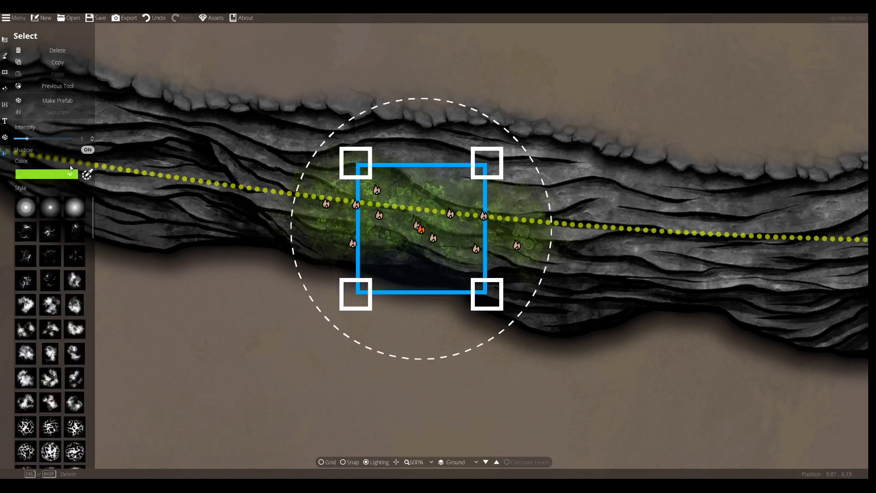
drag(31, 141, 22, 141)
click(254, 358)
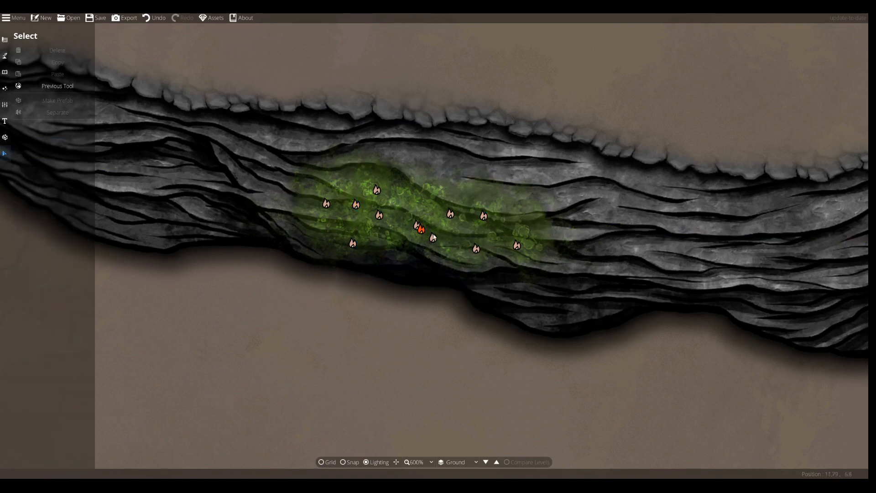
click(403, 218)
click(86, 174)
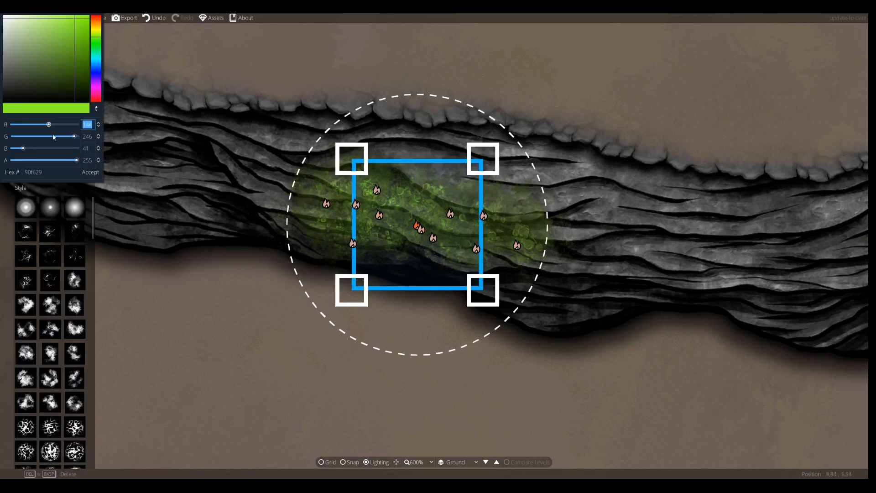
click(241, 295)
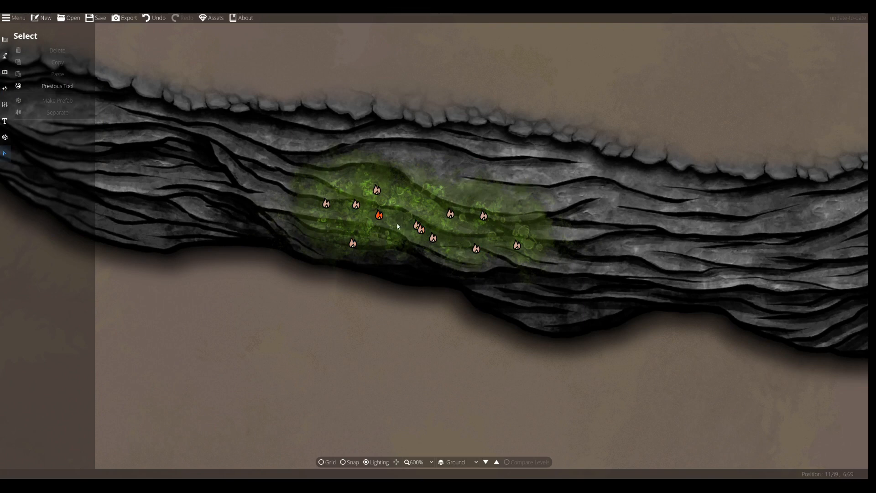
click(400, 228)
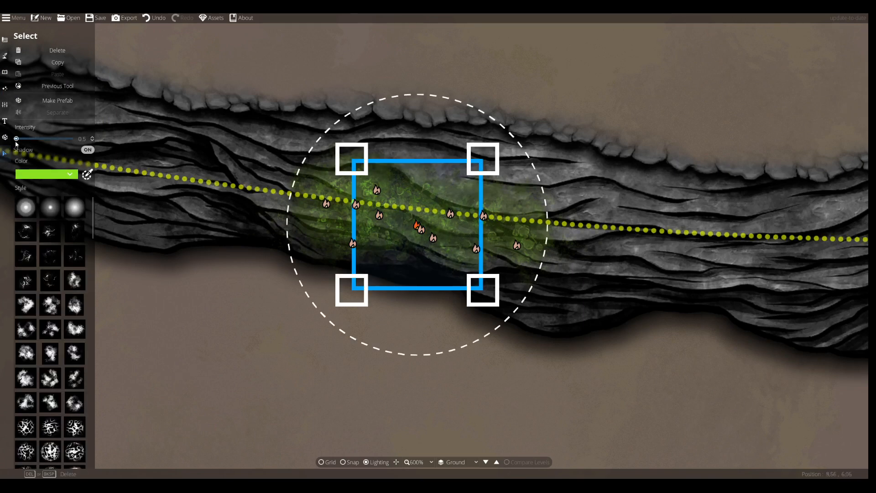
click(95, 171)
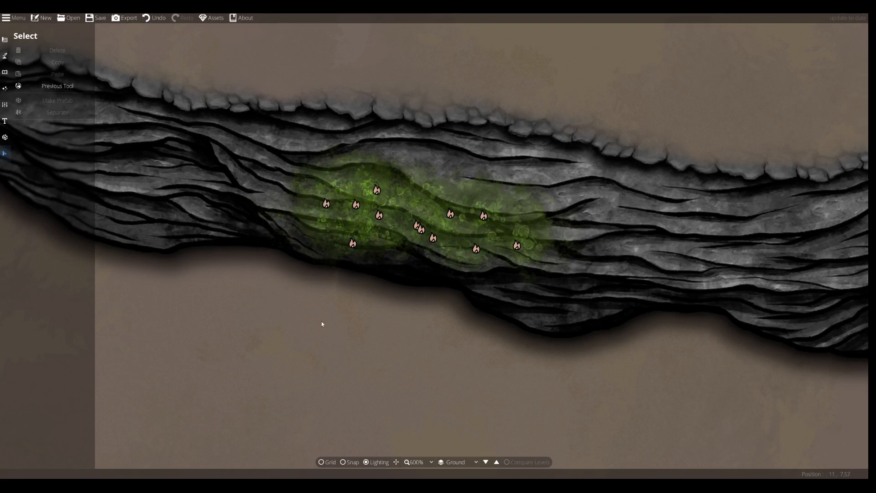
Return to the Light Tool, choose a small round light style and set its intensity to 0.7
click(4, 72)
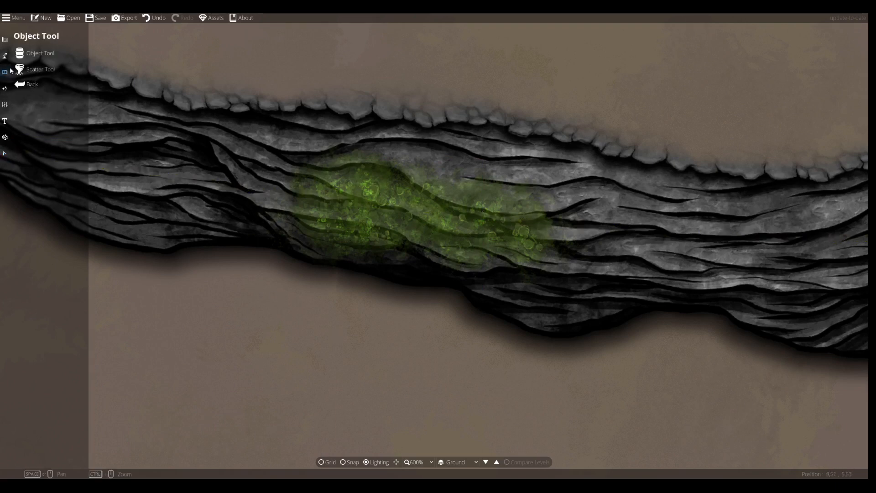
click(5, 89)
click(36, 69)
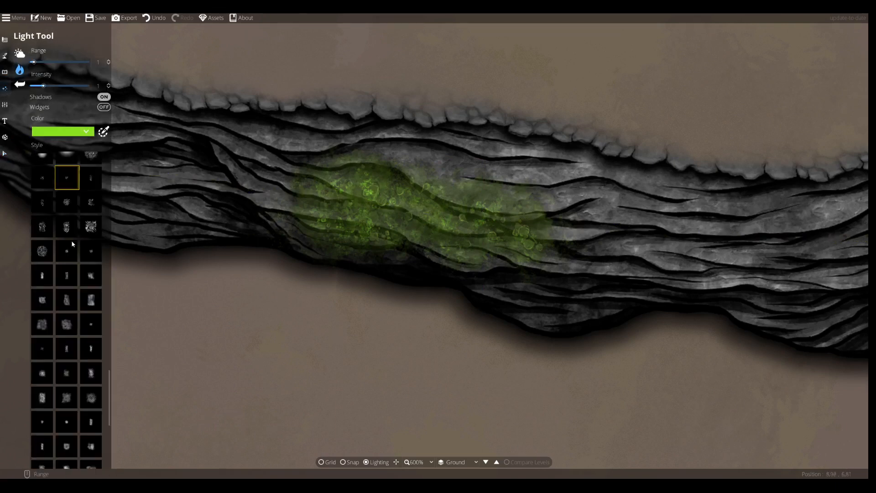
scroll(75, 289, up, 6)
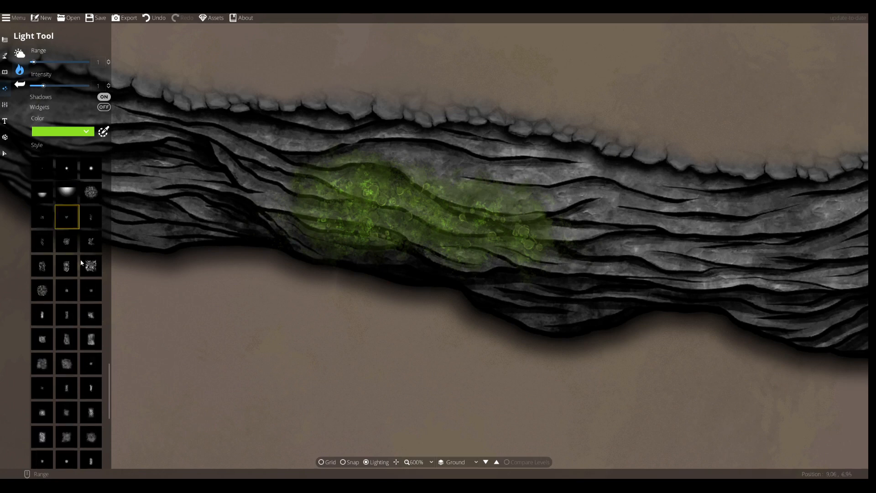
click(91, 249)
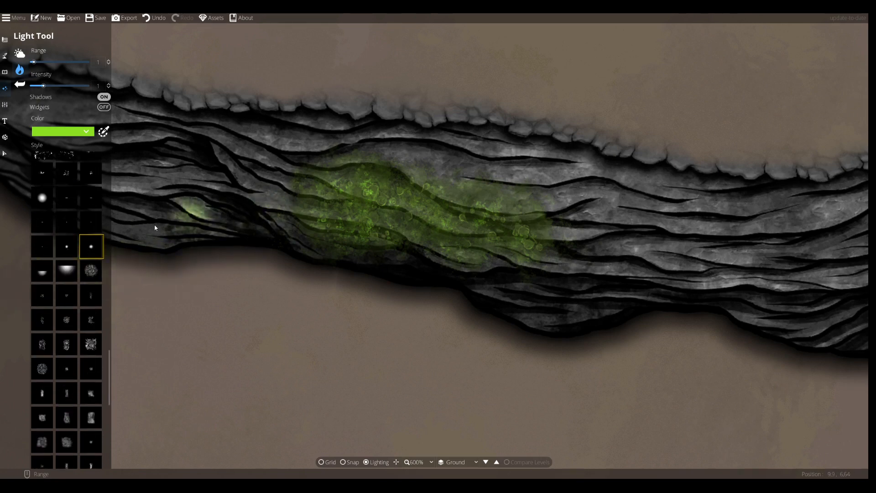
scroll(66, 235, up, 3)
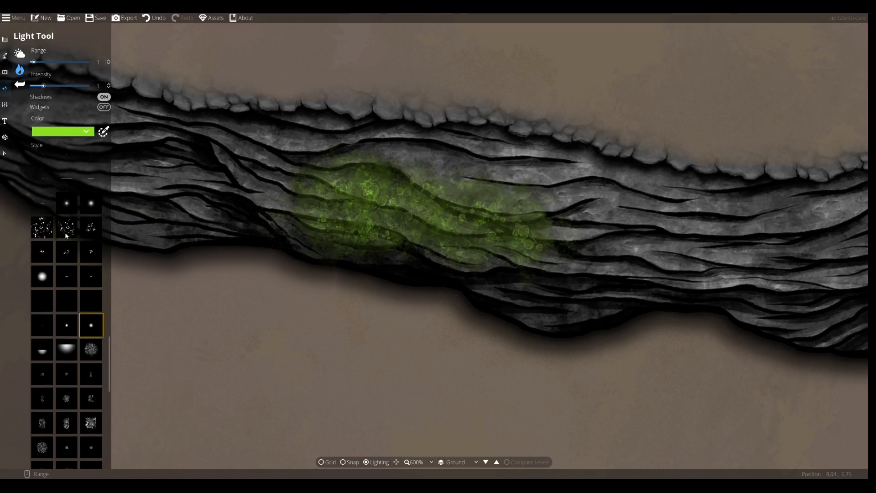
click(67, 203)
drag(43, 86, 37, 87)
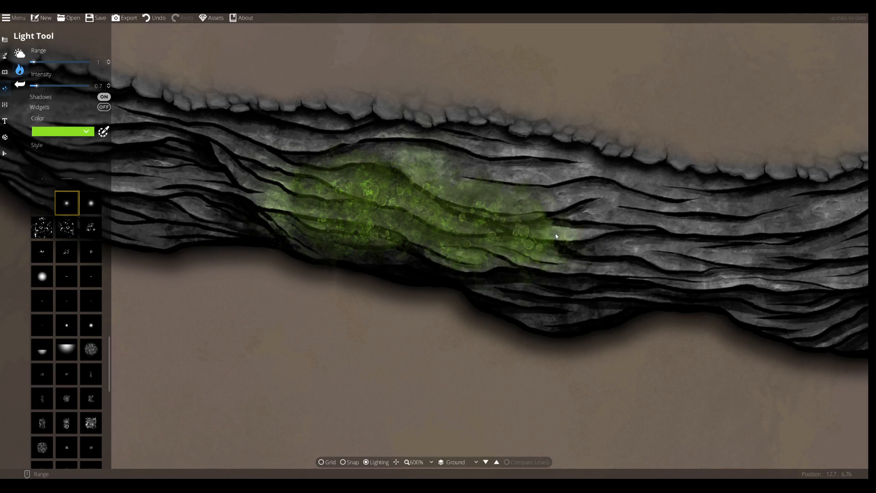
scroll(269, 292, down, 5)
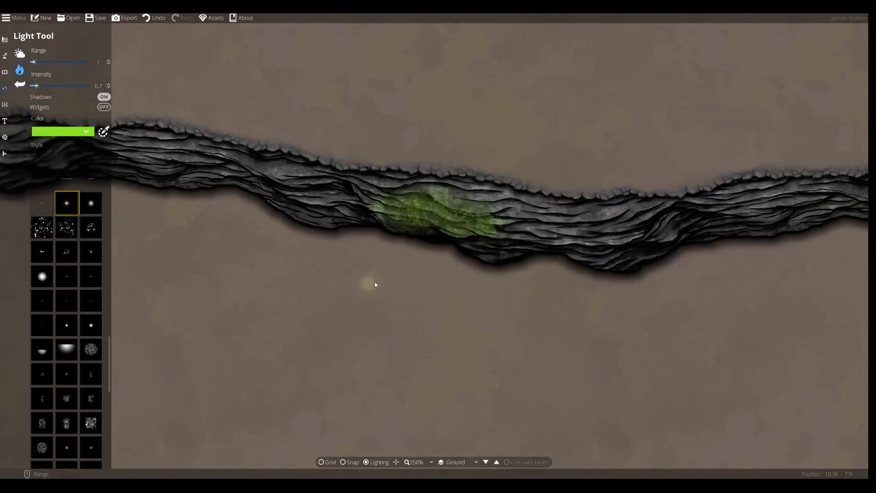
drag(375, 284, 368, 296)
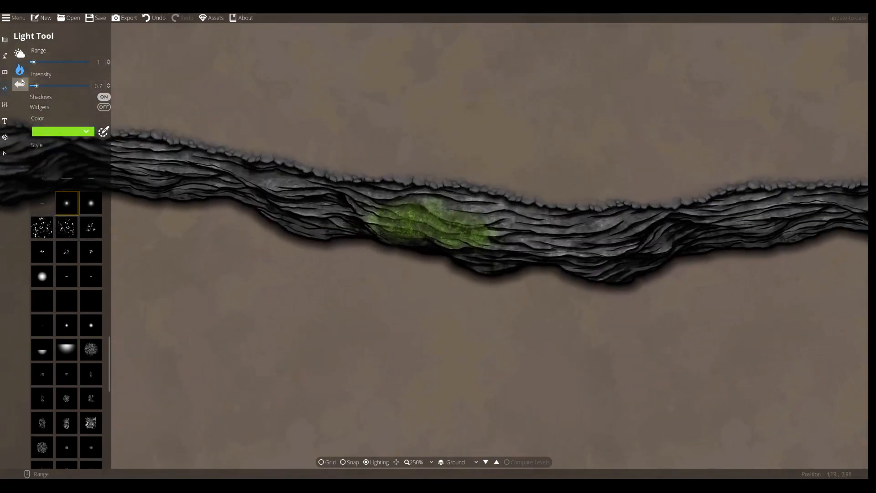
Set the environment's ambient light to a darker grey, hex adadad
click(15, 56)
click(64, 63)
drag(29, 75, 1, 46)
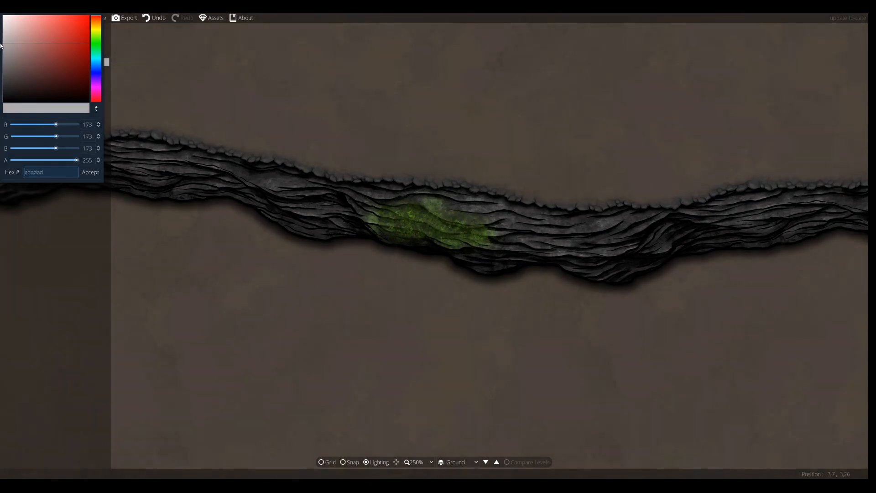
click(91, 172)
scroll(442, 231, up, 4)
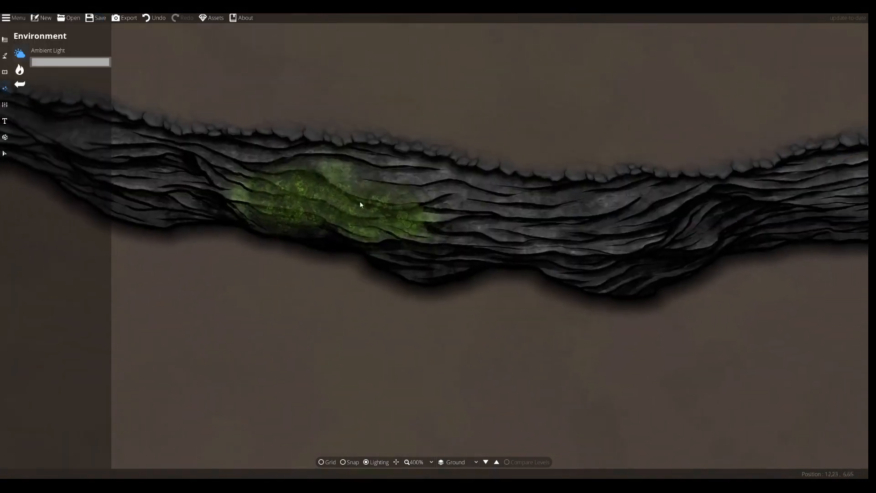
Search the object library for mushroom and place two brown mushroom clusters at scale 0.7 along the puddle's lower edge
click(4, 72)
click(5, 56)
click(5, 72)
click(35, 52)
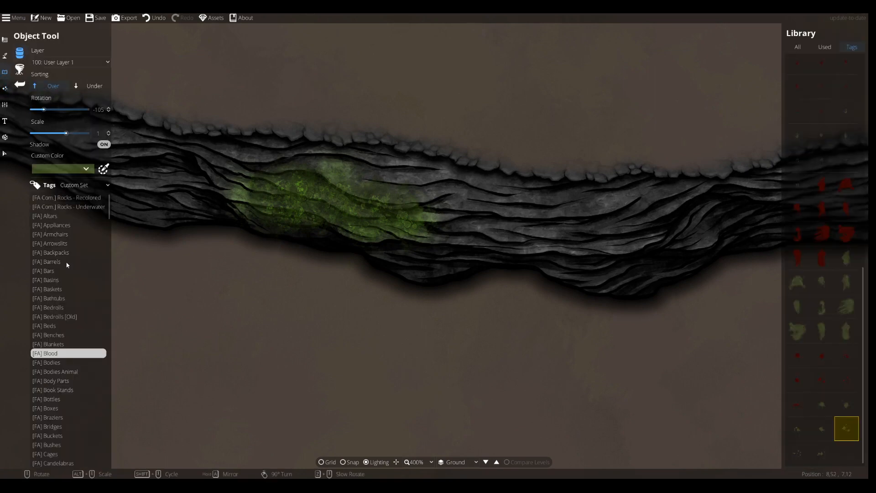
click(798, 46)
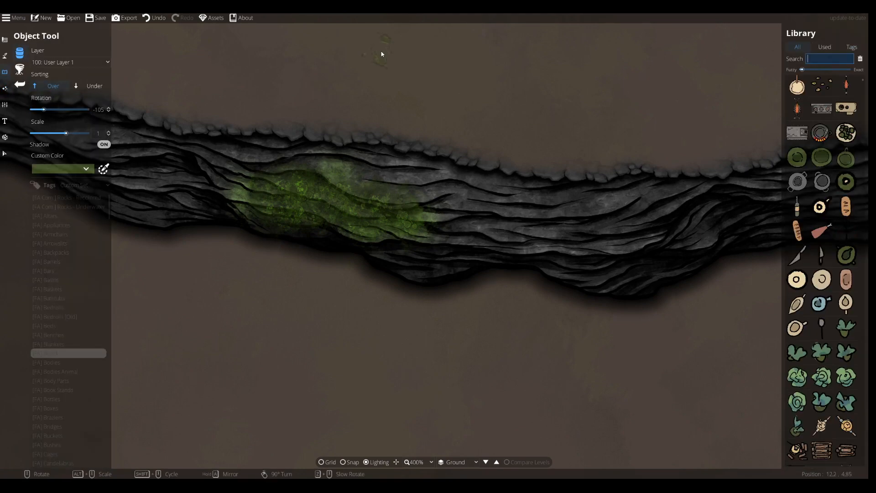
text(mushroom)
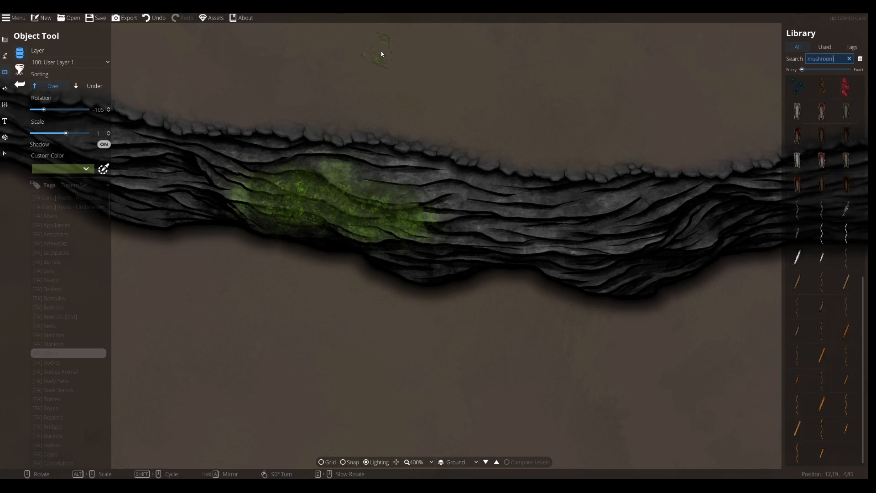
click(821, 87)
scroll(404, 260, up, 16)
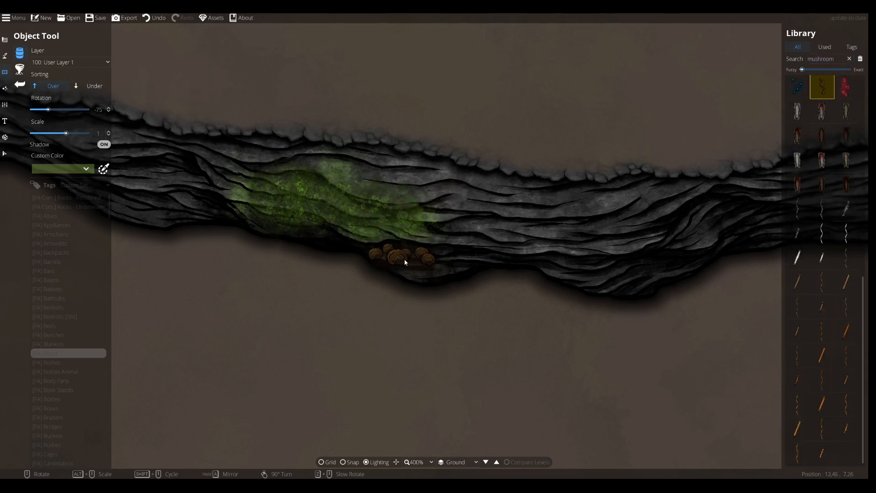
alt+scroll(394, 258, down, 2)
scroll(383, 253, down, 1)
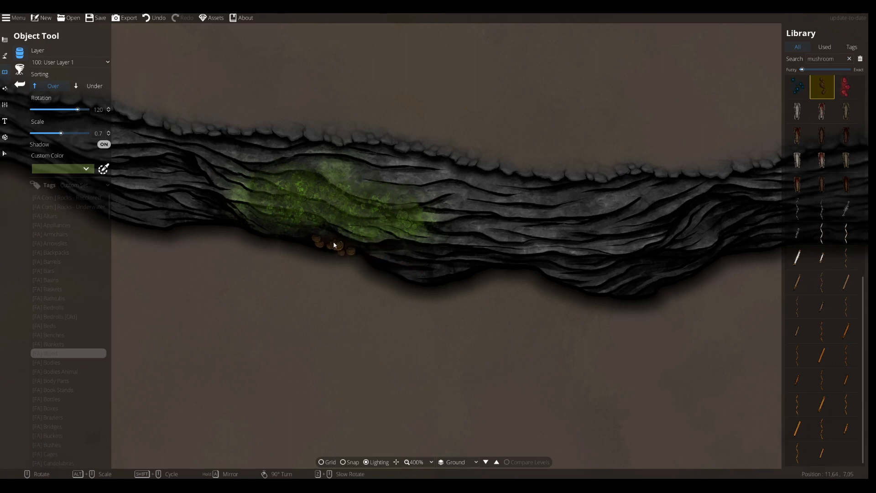
scroll(345, 246, up, 1)
click(346, 242)
scroll(240, 220, up, 1)
click(240, 219)
Try placing teal glowing mushroom clusters around the puddle and undo them
click(798, 87)
scroll(286, 261, down, 1)
scroll(305, 267, up, 7)
scroll(829, 258, up, 5)
scroll(835, 232, down, 4)
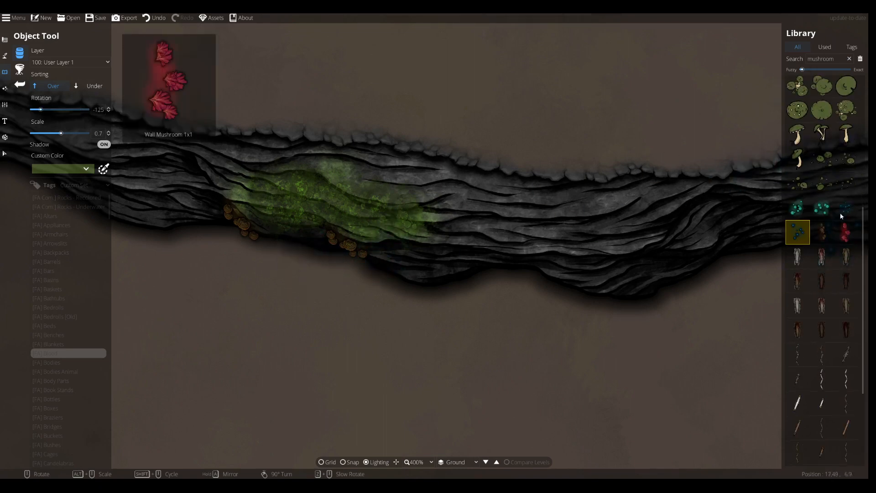
click(797, 207)
scroll(296, 261, up, 2)
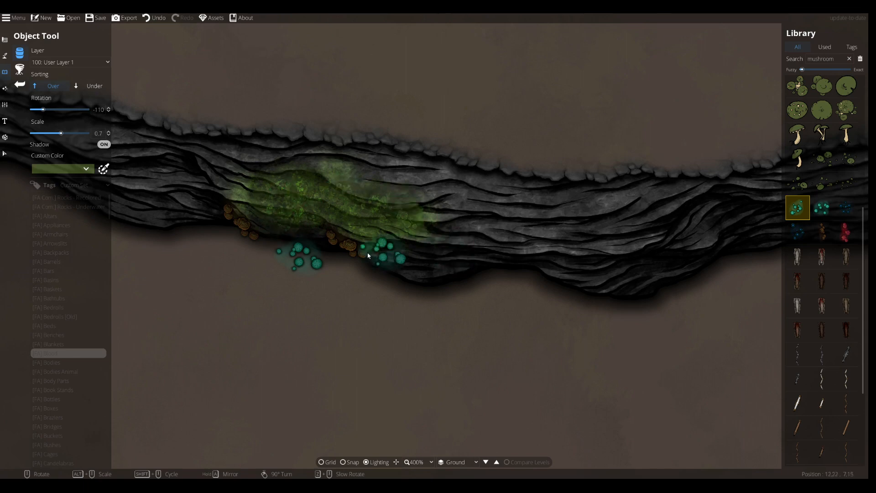
scroll(356, 279, down, 1)
key(ctrl+z)
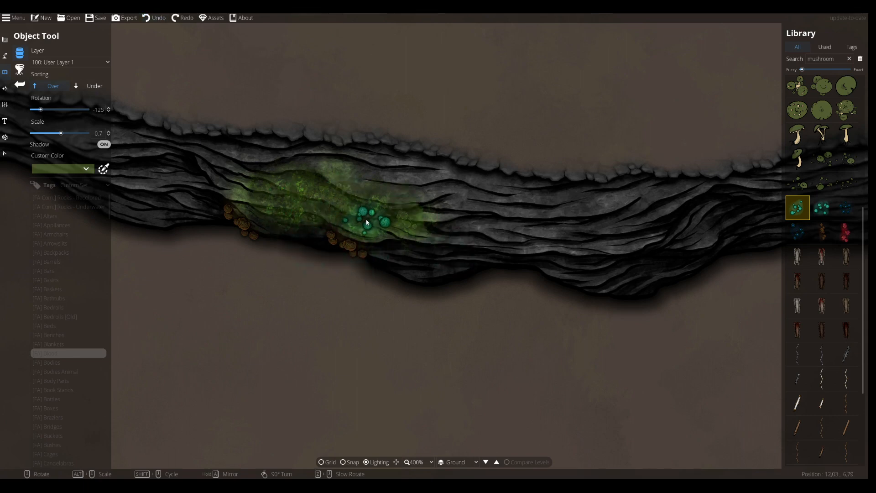
click(368, 218)
key(ctrl+z)
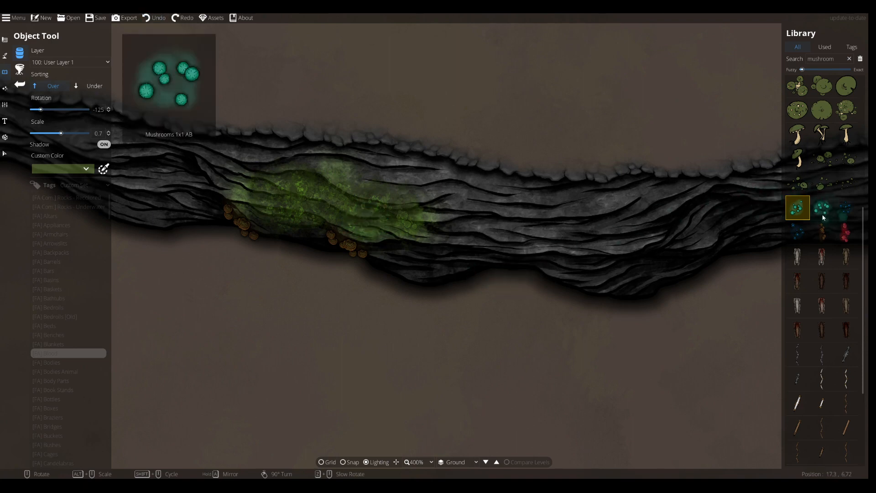
click(822, 232)
scroll(391, 217, up, 5)
drag(245, 229, 430, 246)
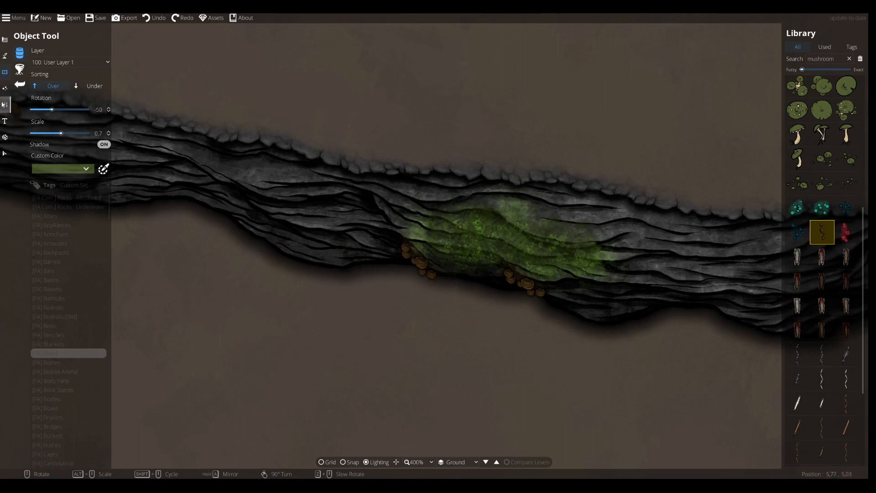
click(5, 89)
click(50, 71)
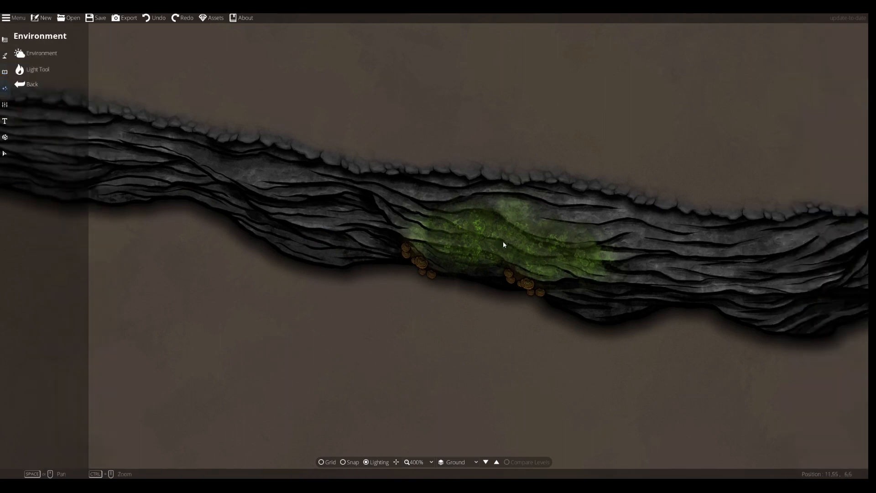
click(19, 69)
click(5, 154)
drag(675, 374, 369, 167)
click(405, 395)
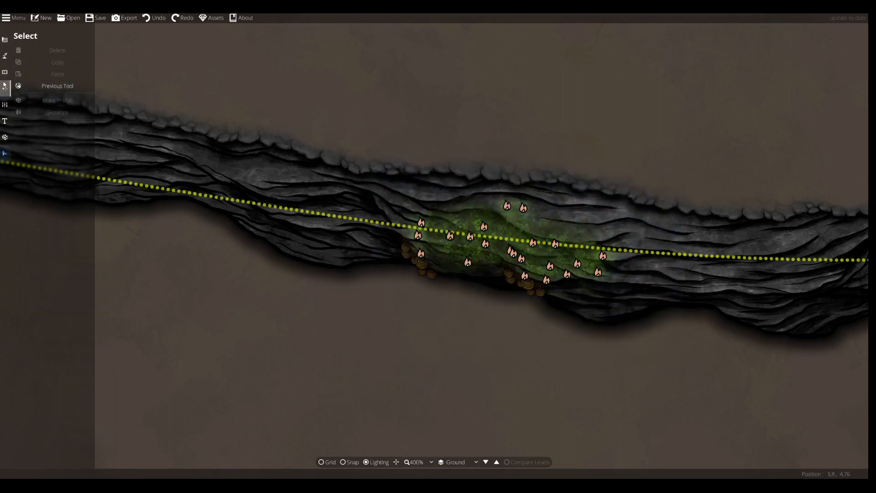
click(5, 71)
click(6, 58)
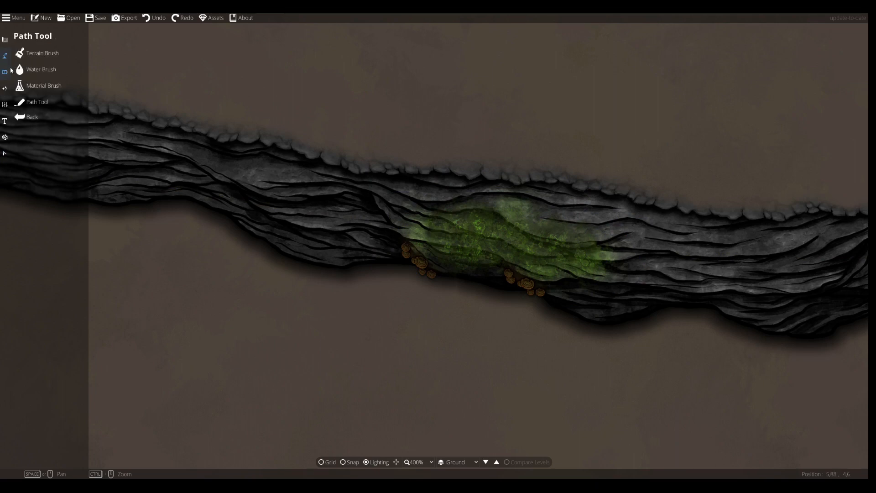
Open the Object Tool, pan to the path right of the puddle, and set the custom colour to dark magenta, hex 49a70a50
click(5, 71)
drag(466, 281, 178, 188)
drag(481, 227, 417, 253)
click(39, 53)
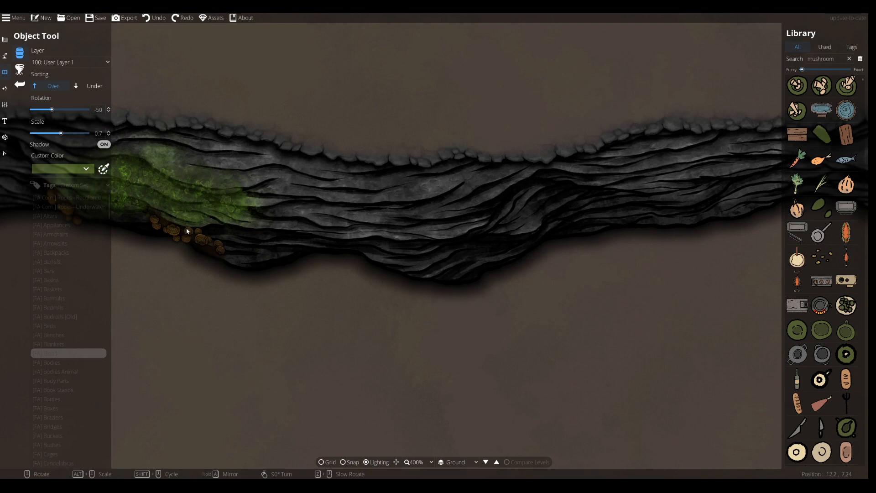
click(86, 168)
click(102, 190)
drag(130, 249, 130, 262)
mouse_move(109, 203)
mouse_down()
mouse_move(114, 219)
mouse_move(114, 208)
mouse_up()
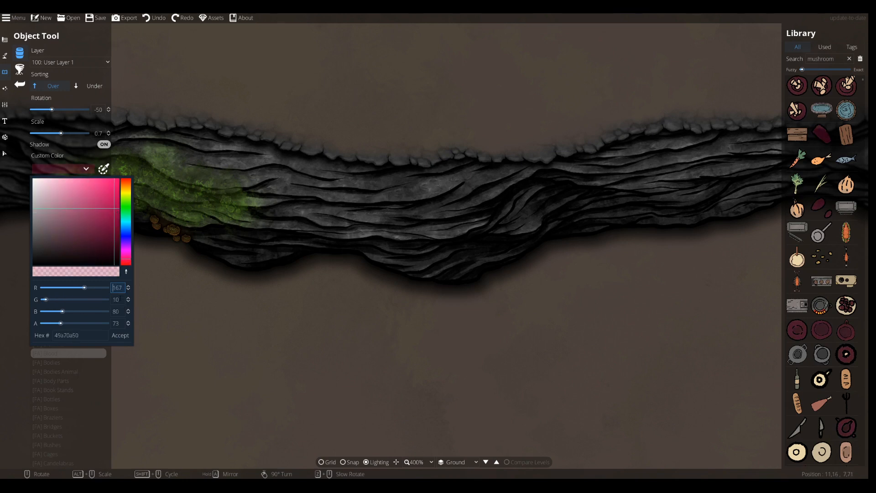
click(121, 335)
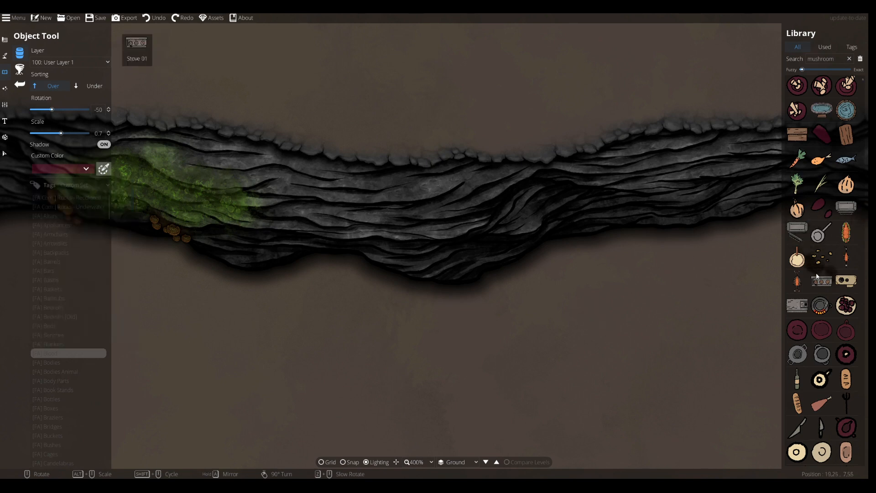
Filter the library by the [FA] Blood tag and pick a large blood splatter asset
scroll(637, 257, up, 5)
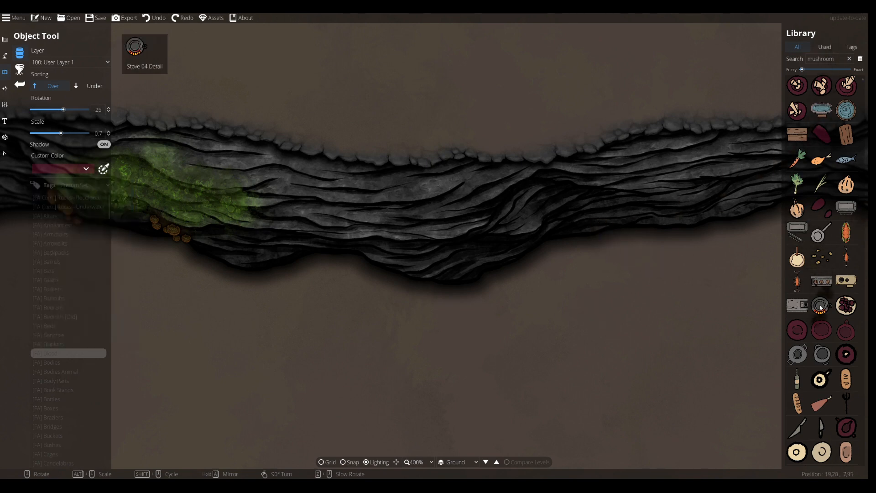
drag(838, 59, 664, 72)
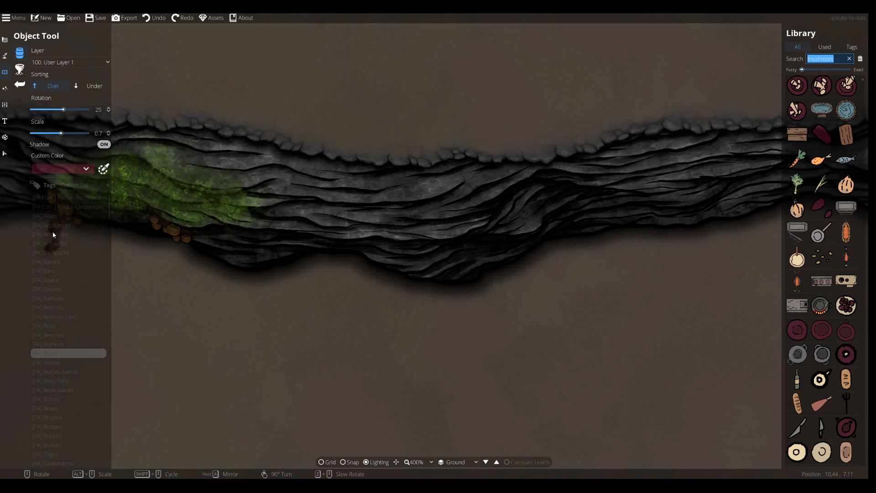
click(52, 249)
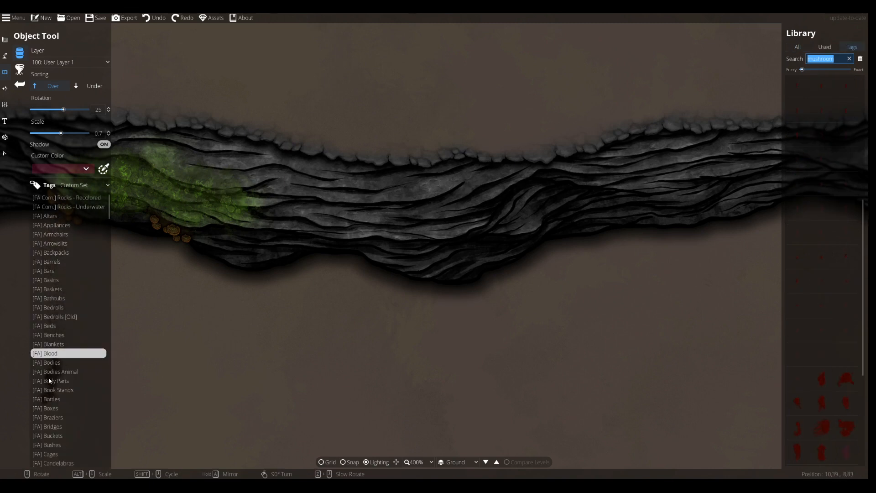
scroll(809, 342, down, 5)
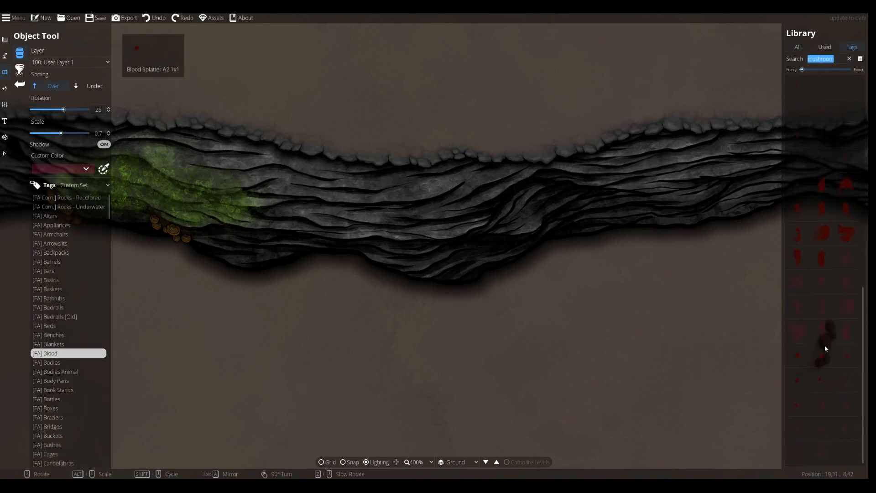
click(841, 310)
click(797, 330)
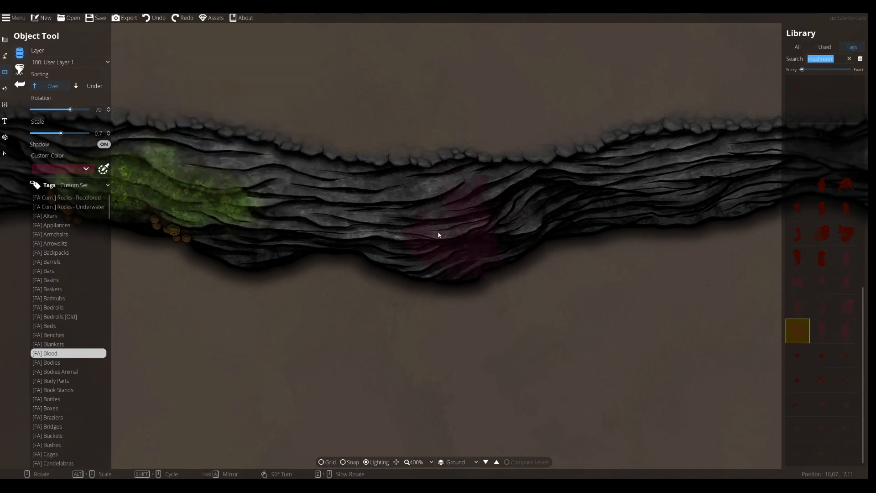
Adjust the custom colour to a brighter magenta, hex 49b1105e, then fine-tune it again
scroll(414, 224, up, 1)
click(86, 169)
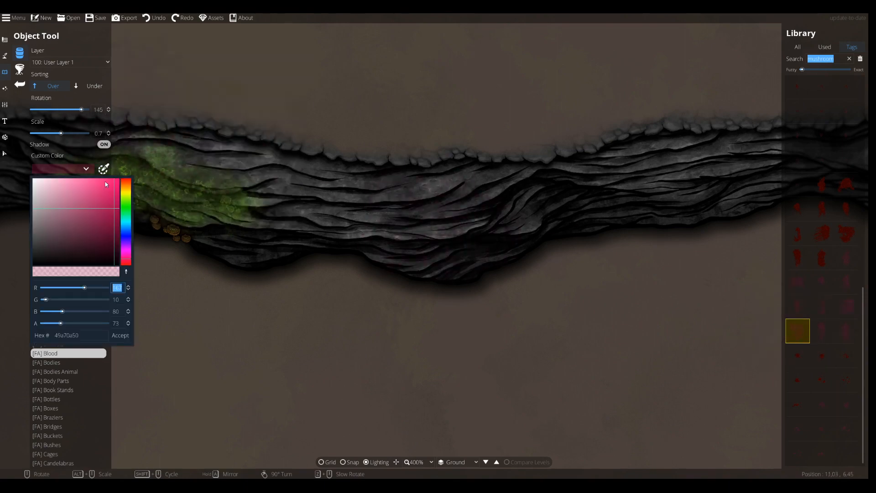
click(116, 214)
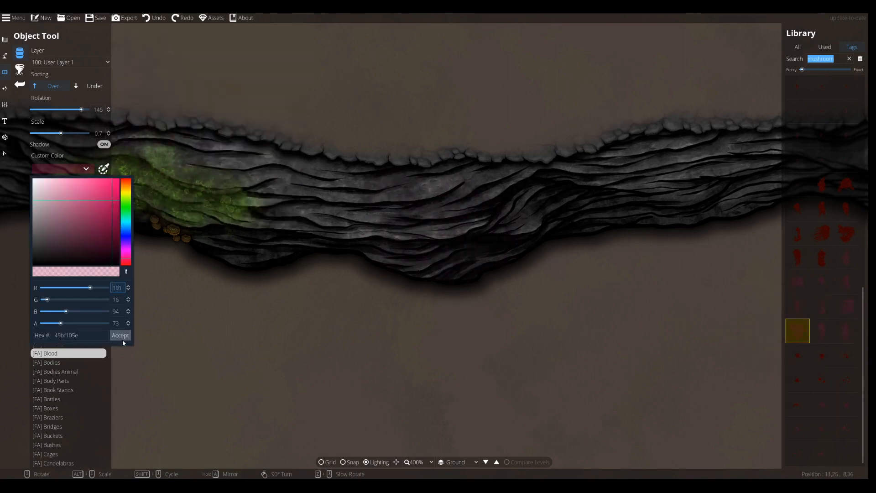
click(120, 335)
scroll(222, 193, down, 1)
click(86, 169)
click(107, 194)
drag(107, 194, 113, 192)
click(121, 335)
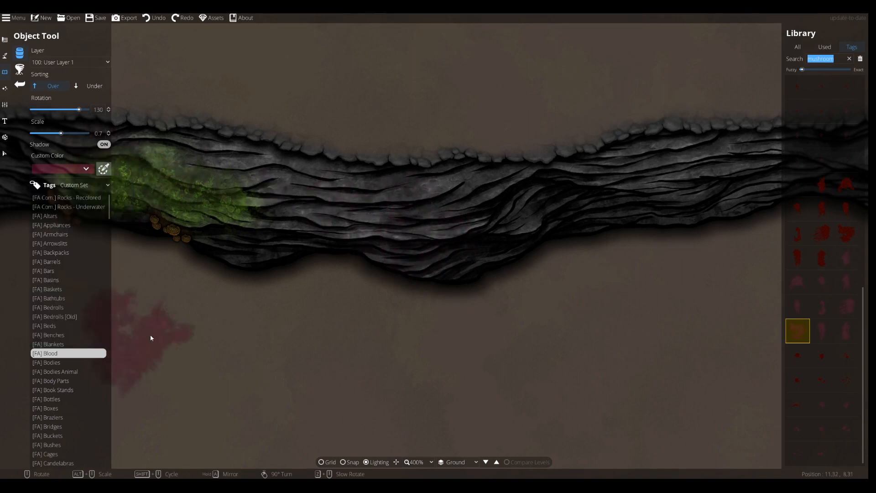
Rotate and place the large magenta blood splatter over the middle of the cliff path
scroll(401, 227, down, 2)
scroll(469, 238, down, 12)
scroll(472, 231, up, 2)
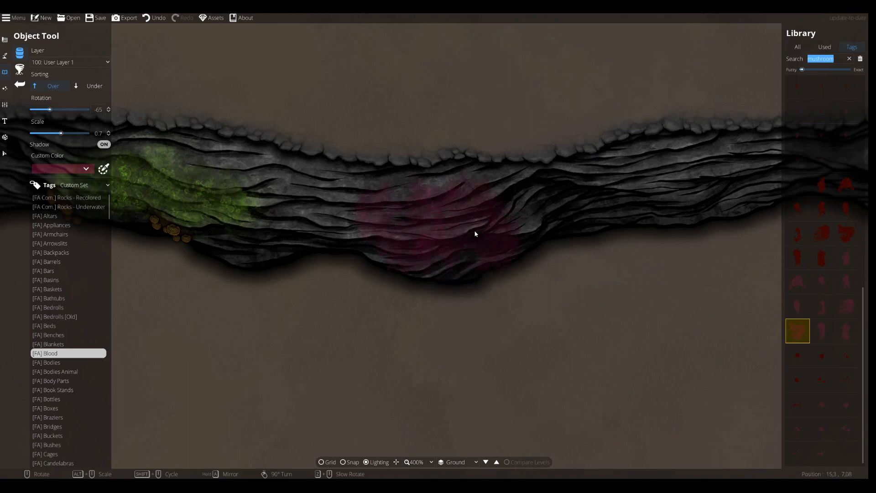
click(476, 233)
Pick a smaller blood droplet splatter and set its custom colour to pink, hex 49ff55a1
click(819, 307)
scroll(404, 219, down, 8)
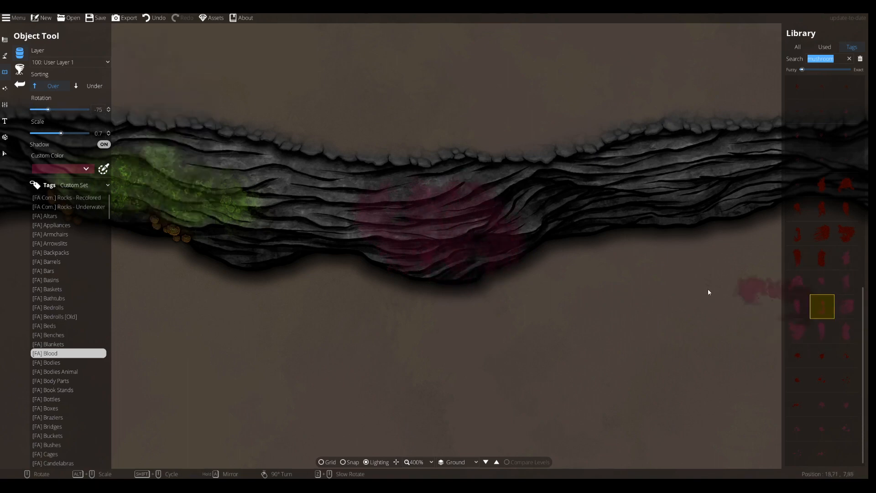
scroll(489, 234, down, 3)
click(821, 282)
scroll(461, 198, up, 2)
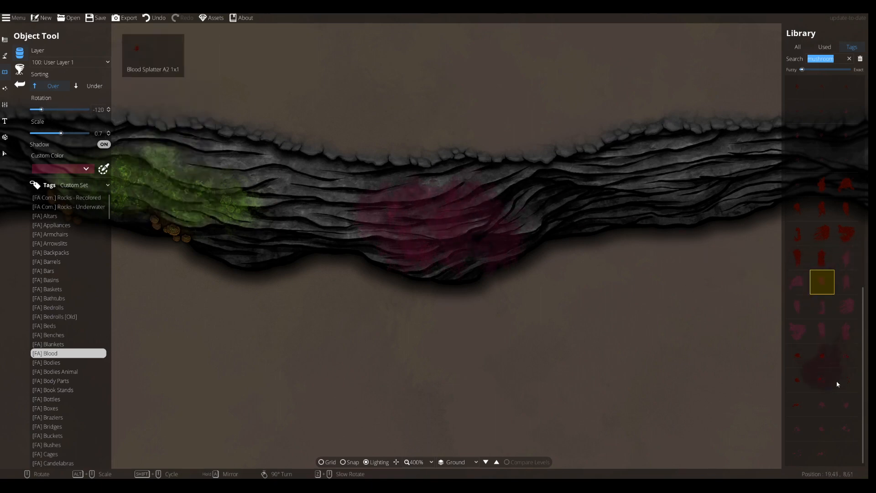
click(846, 404)
click(842, 429)
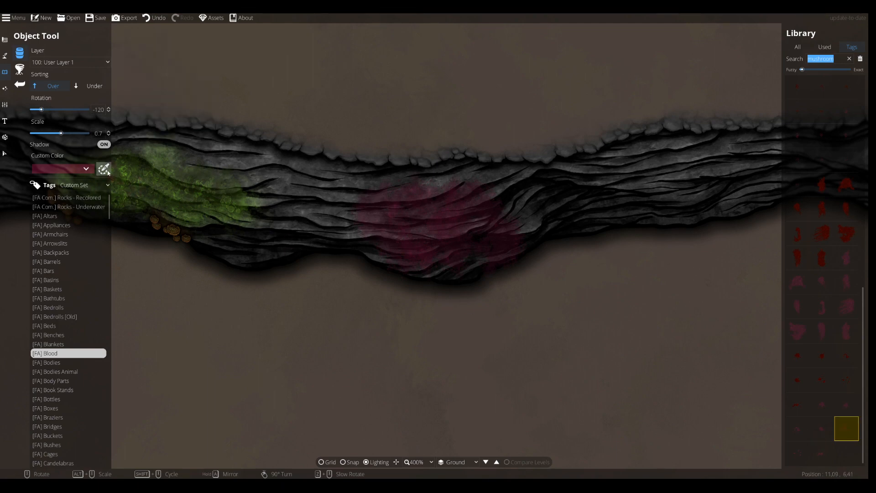
click(92, 169)
drag(92, 186, 90, 179)
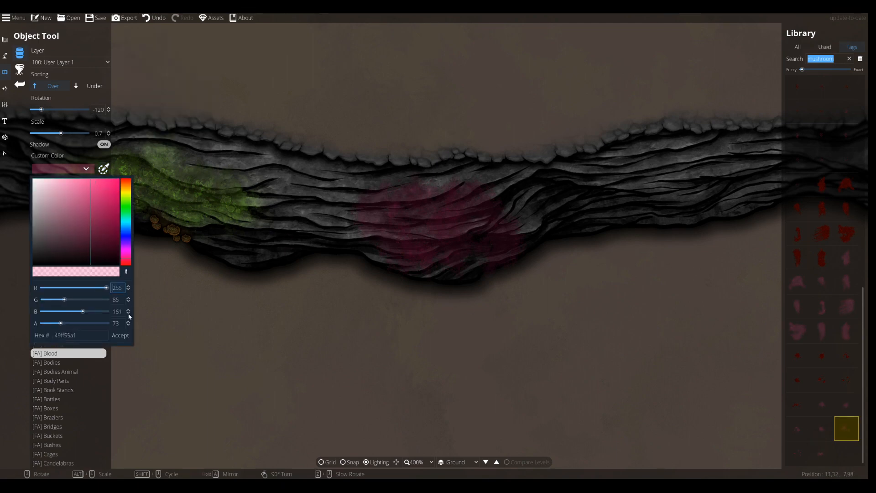
click(121, 335)
Zoom in to 800% and scatter small droplet splatters across the magenta stain
scroll(442, 243, up, 1)
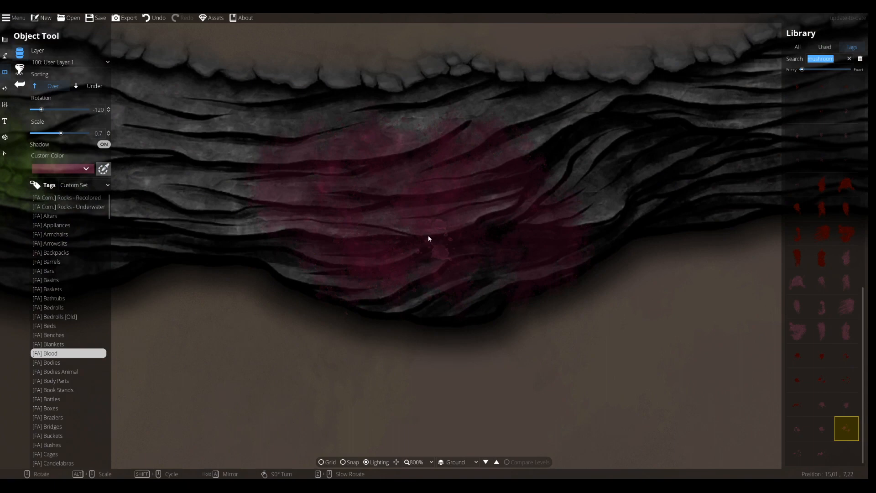
scroll(301, 188, up, 3)
scroll(336, 237, up, 6)
click(335, 251)
click(798, 452)
scroll(405, 245, up, 2)
click(822, 453)
scroll(376, 175, down, 2)
scroll(484, 235, down, 11)
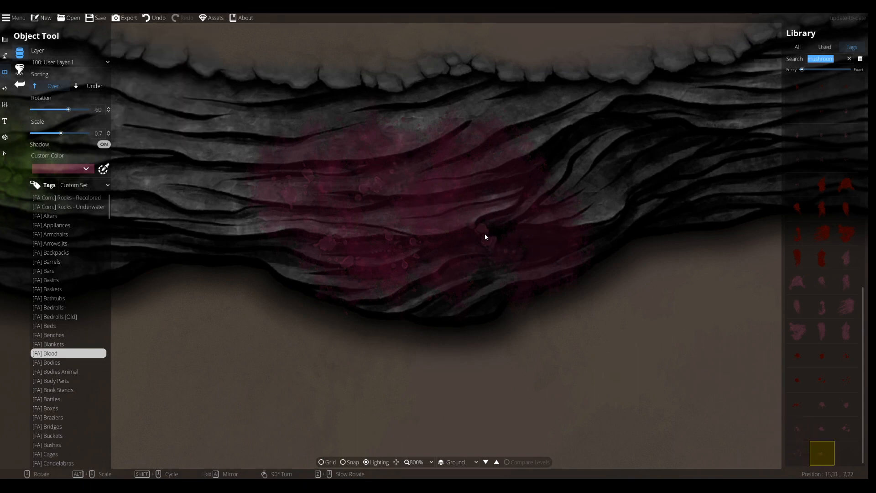
click(473, 236)
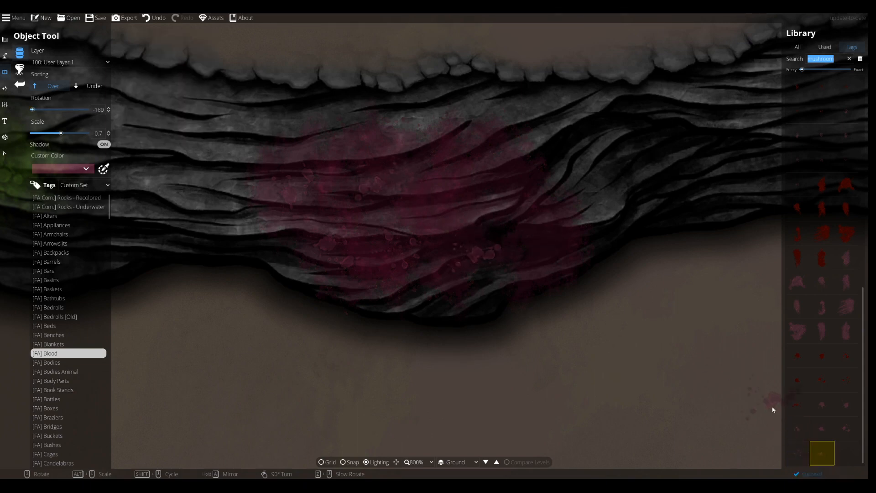
Undo the last droplet and place another droplet splatter on the stain's upper middle
click(831, 409)
scroll(546, 262, up, 2)
key(ctrl+z)
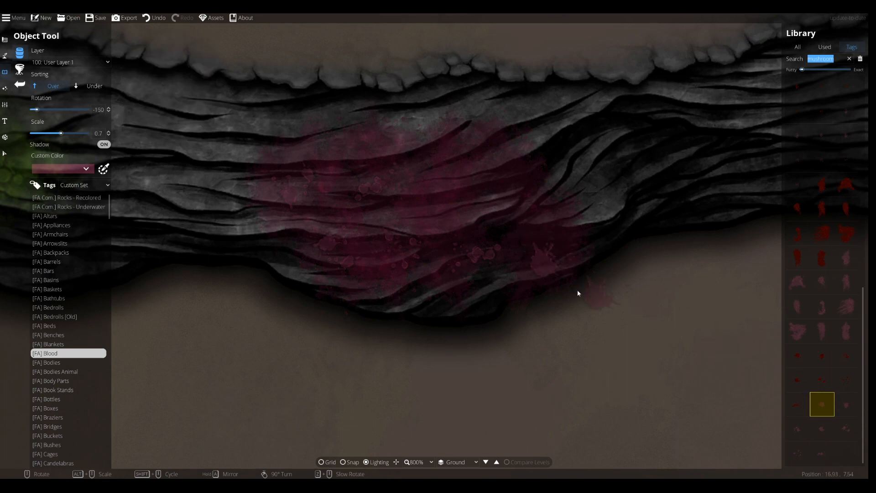
click(846, 424)
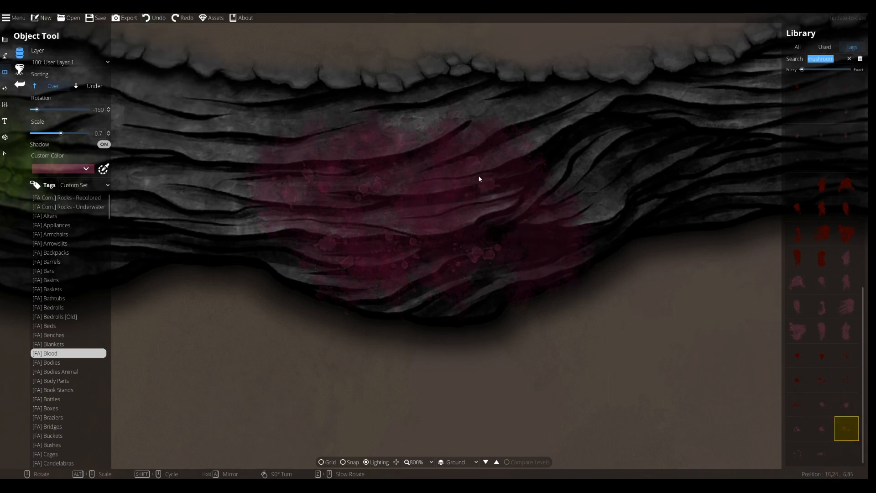
click(444, 206)
Pick further droplet splatter assets and adjust their rotation and scale, ending at scale 0.5
click(825, 408)
scroll(529, 237, down, 2)
scroll(539, 252, down, 3)
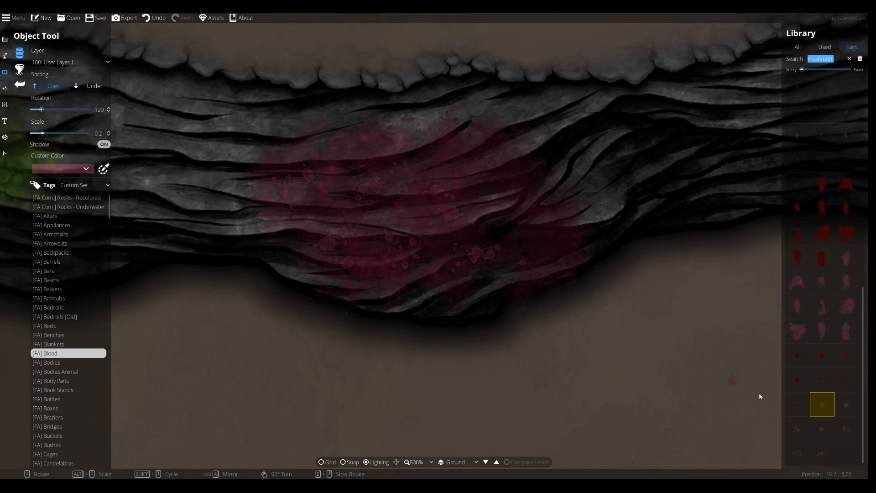
click(846, 428)
click(801, 452)
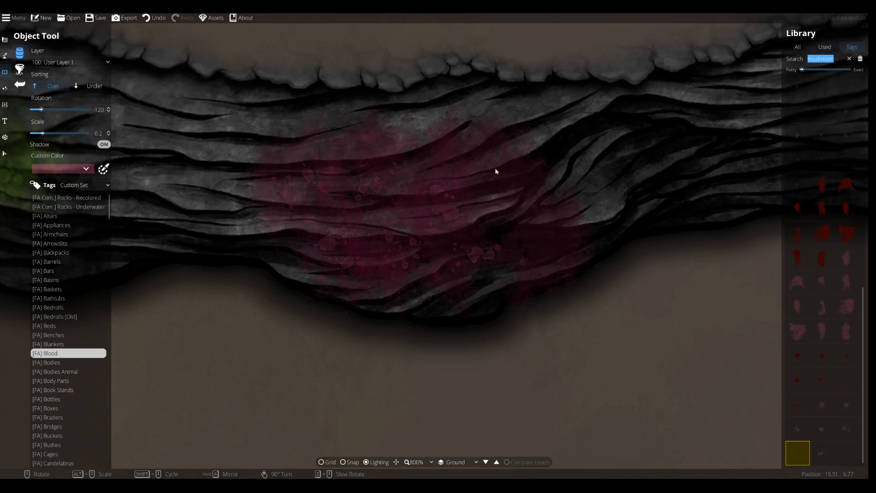
alt+scroll(456, 165, up, 4)
scroll(471, 178, up, 2)
scroll(420, 201, up, 6)
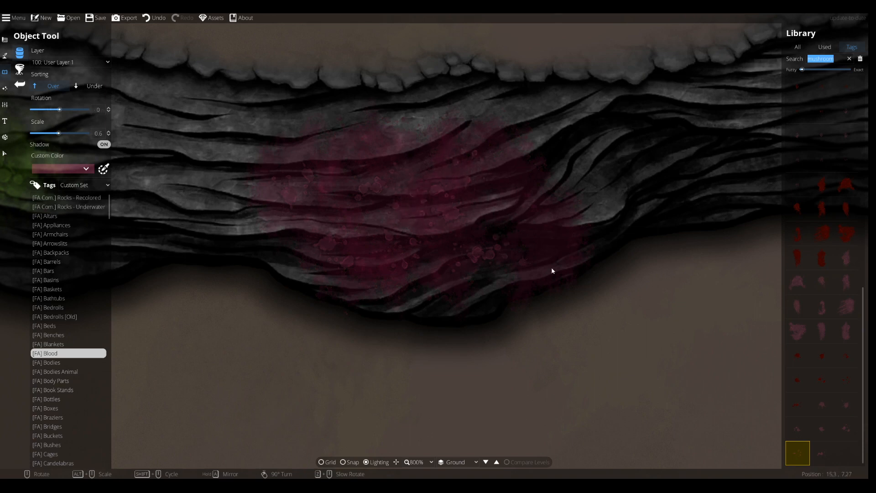
click(822, 403)
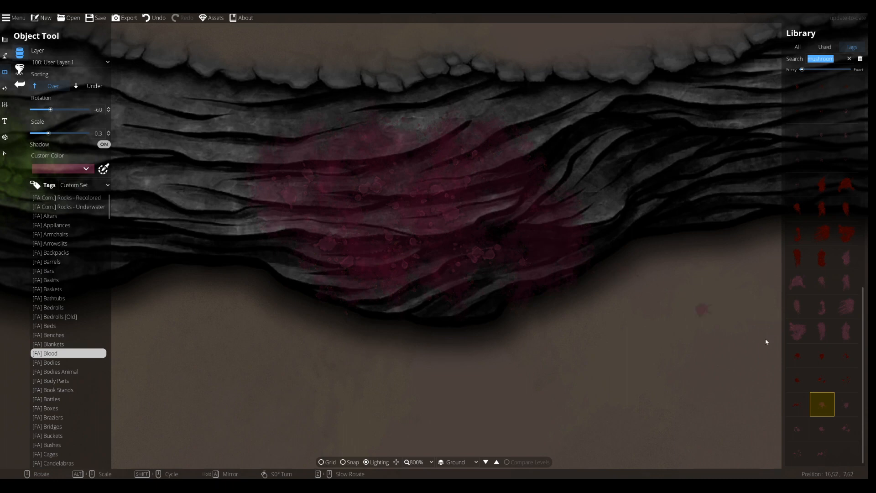
click(845, 425)
click(796, 451)
scroll(542, 226, up, 2)
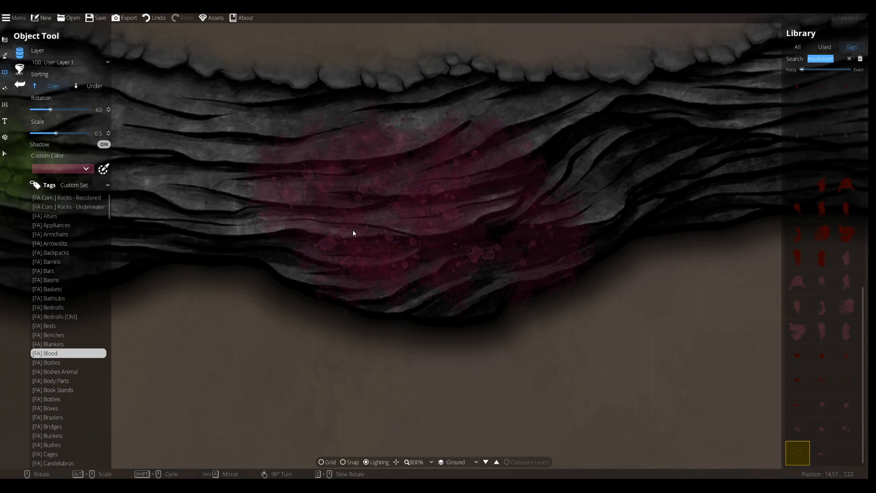
Return to the Object Tool and pick a red mushroom cluster asset from the mushroom search results in the library
click(5, 105)
click(4, 71)
click(5, 55)
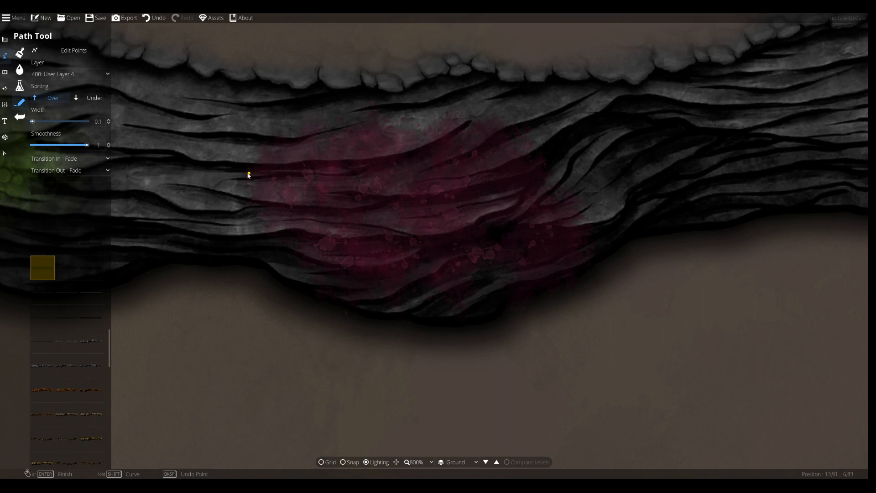
click(4, 71)
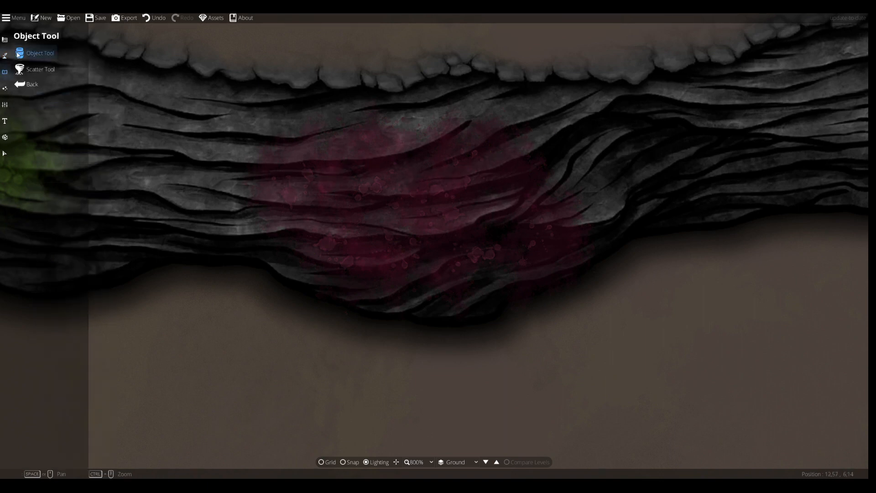
click(797, 47)
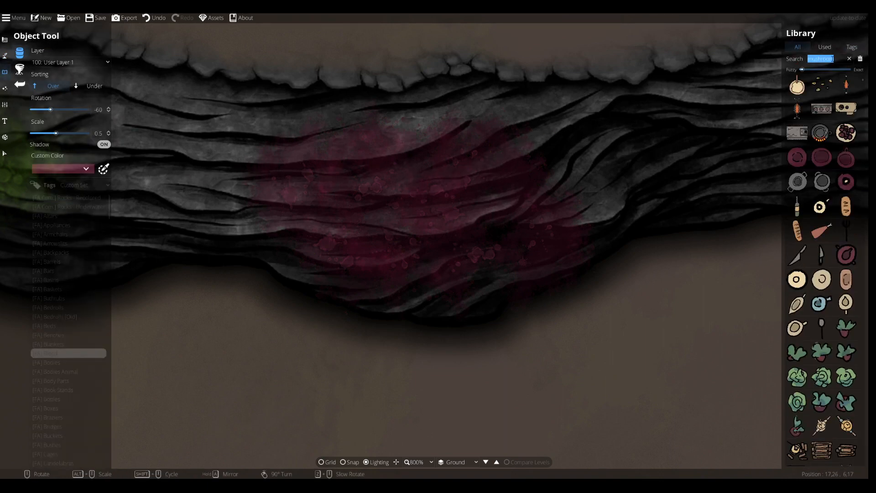
scroll(807, 105, down, 15)
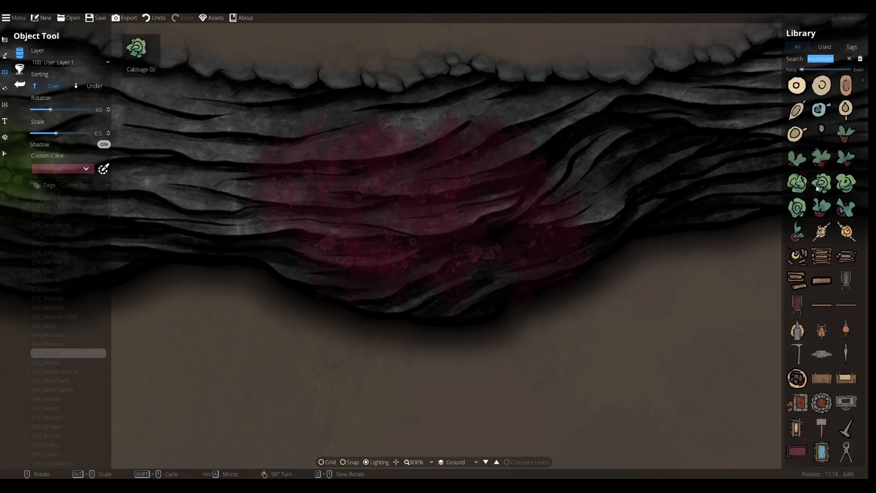
click(839, 59)
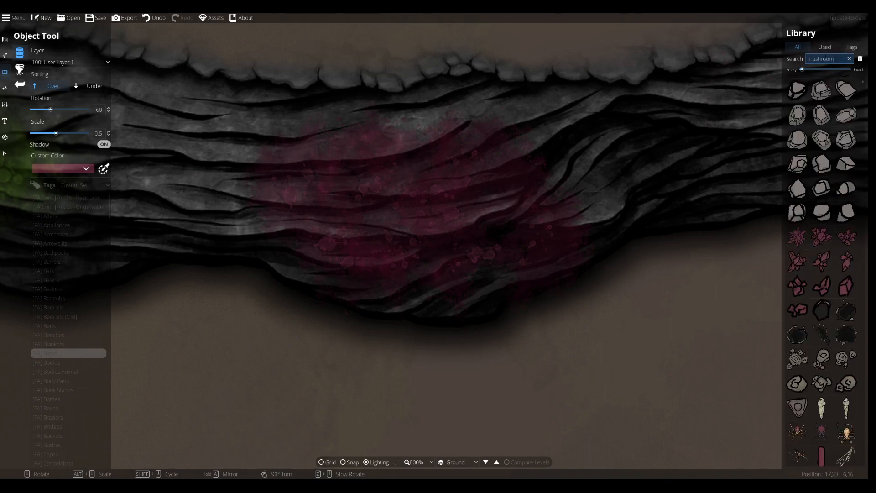
scroll(821, 269, down, 10)
click(846, 88)
Place several rotated red mushroom clusters across the lower, left and upper right parts of the magenta stain
scroll(465, 259, up, 10)
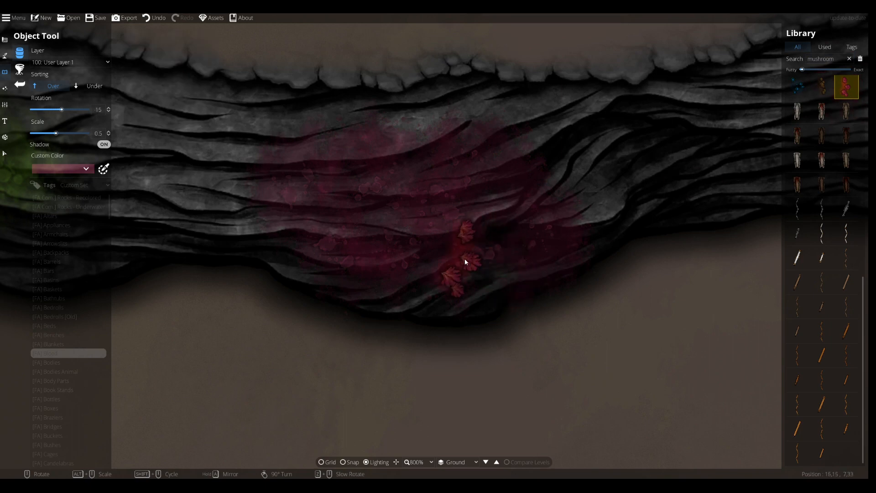
scroll(418, 276, down, 3)
scroll(418, 277, up, 1)
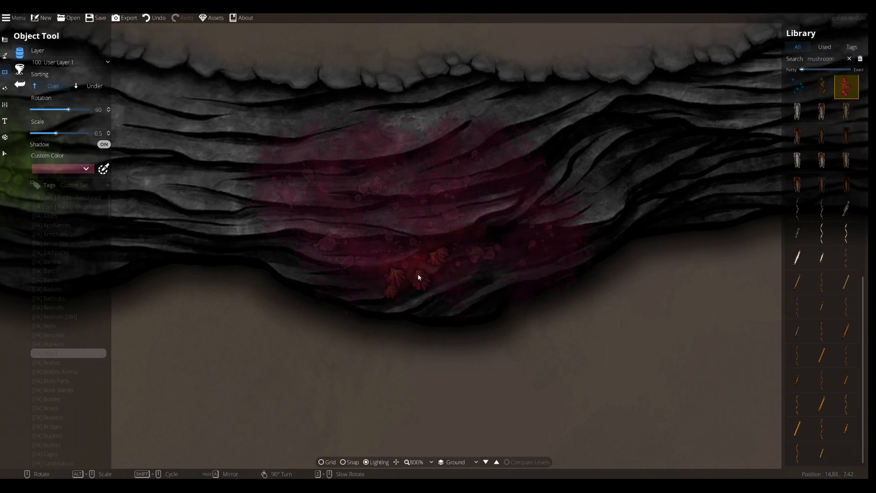
click(418, 277)
scroll(292, 237, up, 15)
scroll(275, 220, down, 2)
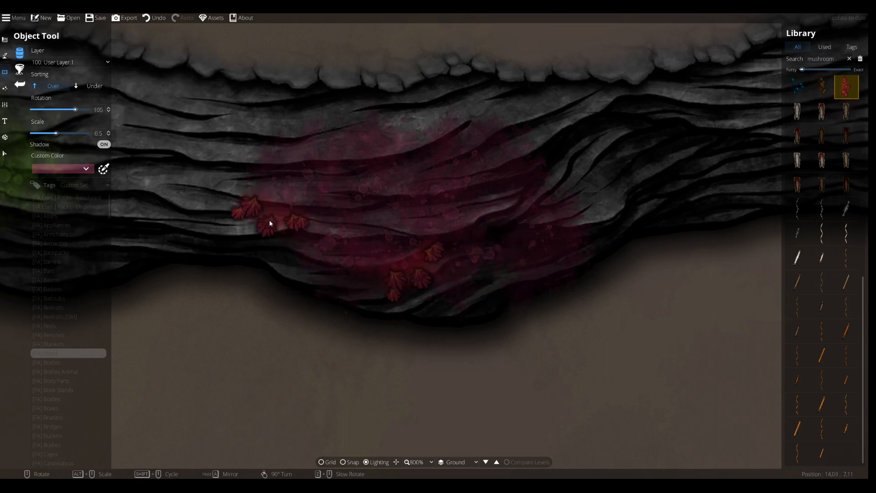
click(278, 223)
scroll(480, 196, down, 14)
scroll(494, 198, down, 12)
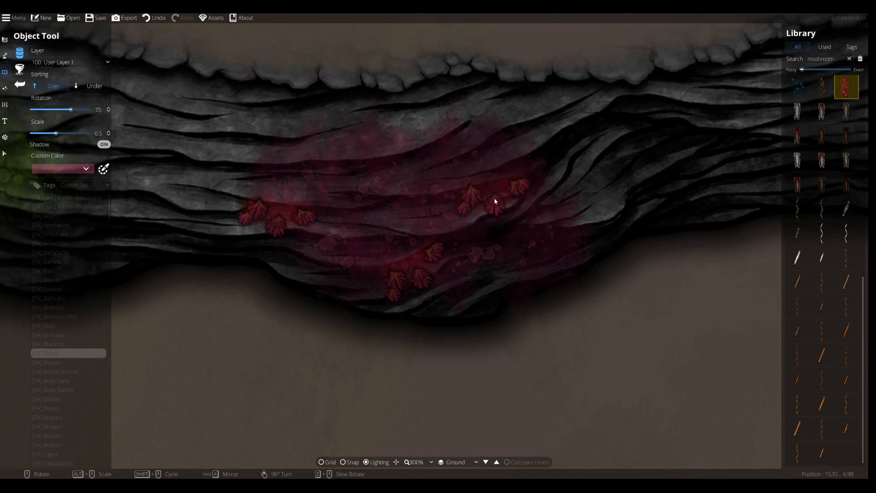
click(494, 201)
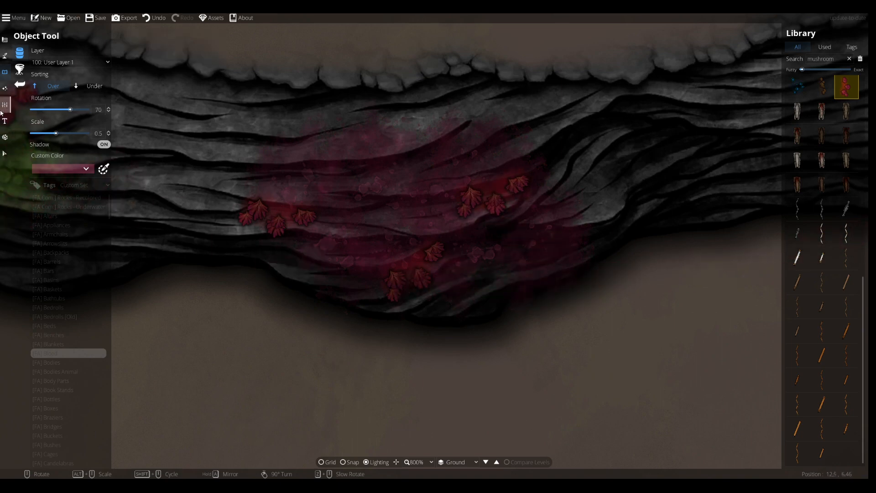
Switch to the Light tool and set the light colour to a deep pink, hex bf1360
click(4, 88)
click(17, 72)
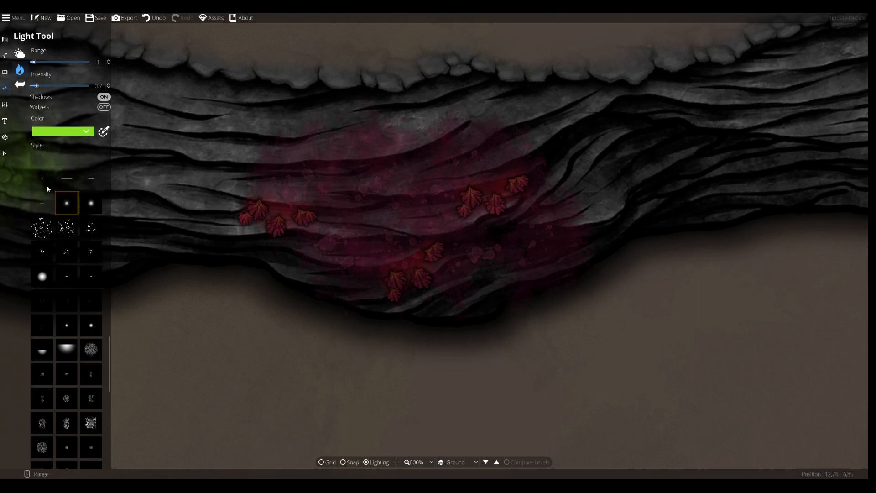
click(75, 131)
click(97, 145)
click(130, 224)
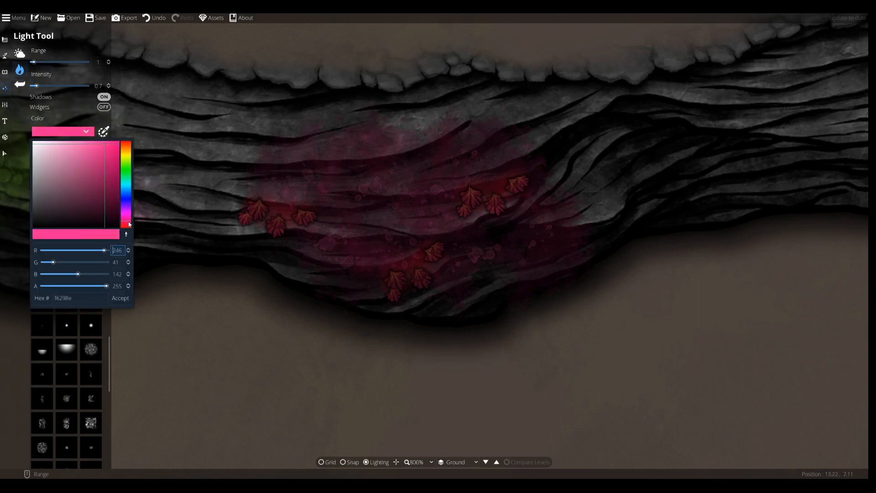
click(110, 173)
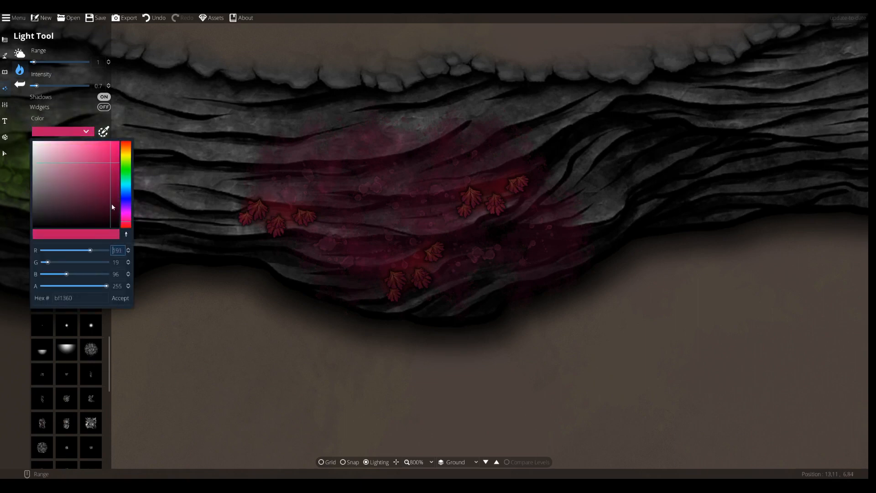
click(120, 298)
Choose a soft glow light style and set the light intensity to 0.8
click(61, 236)
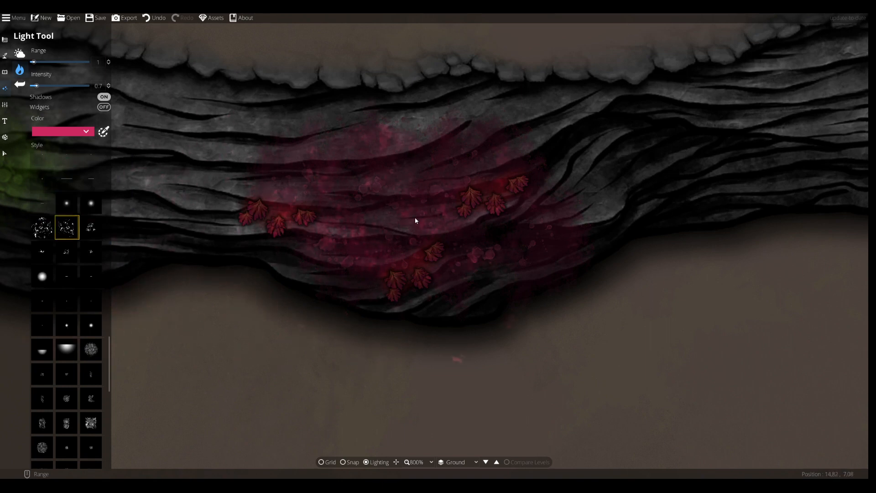
click(90, 230)
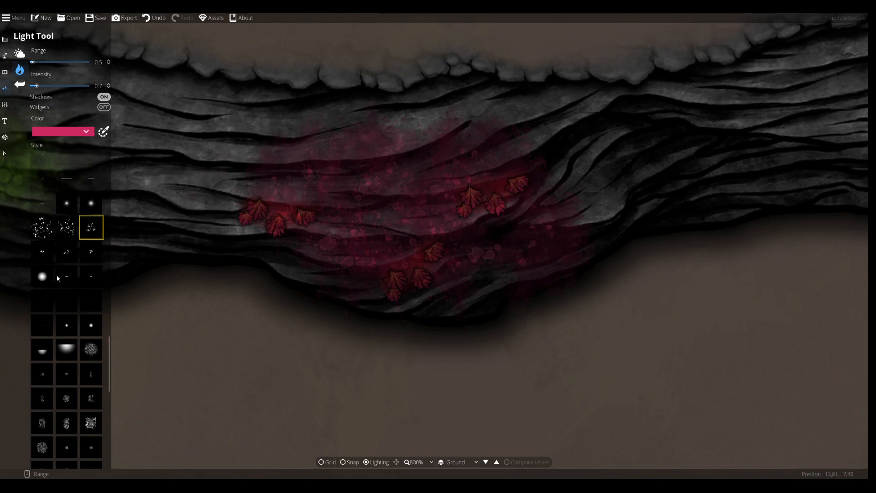
scroll(64, 285, down, 3)
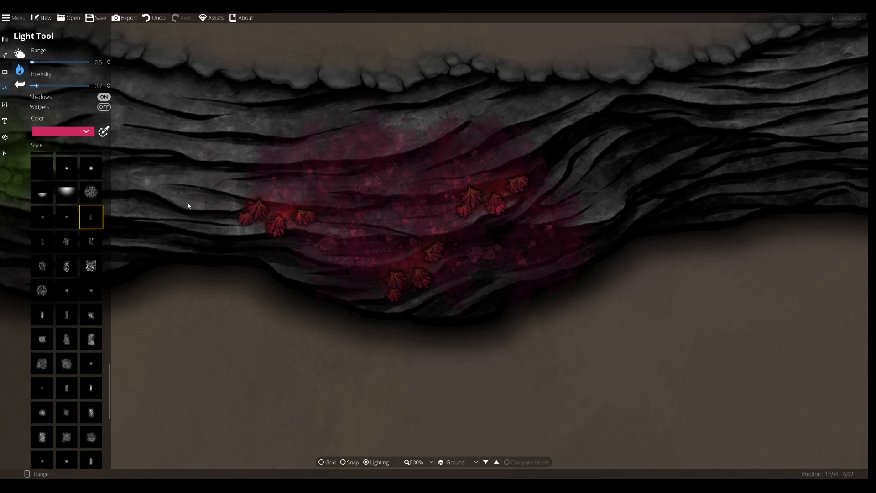
click(50, 225)
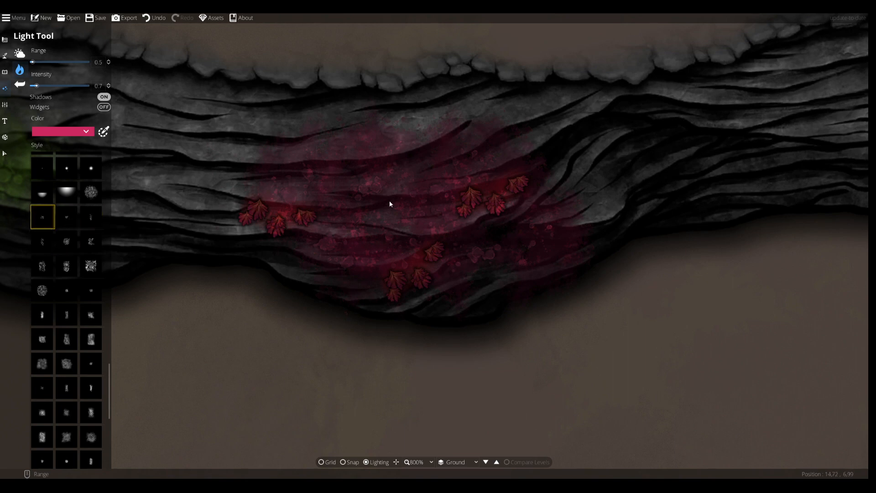
click(70, 221)
click(91, 217)
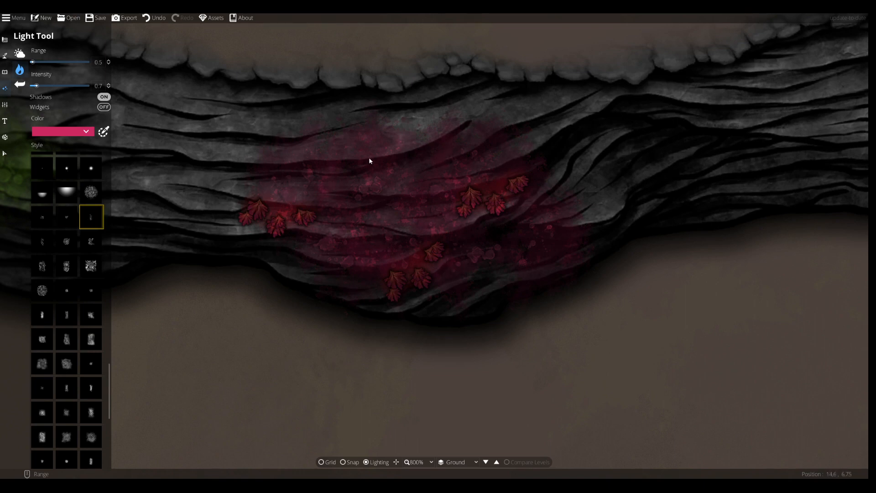
click(42, 219)
drag(36, 85, 45, 85)
scroll(56, 86, down, 1)
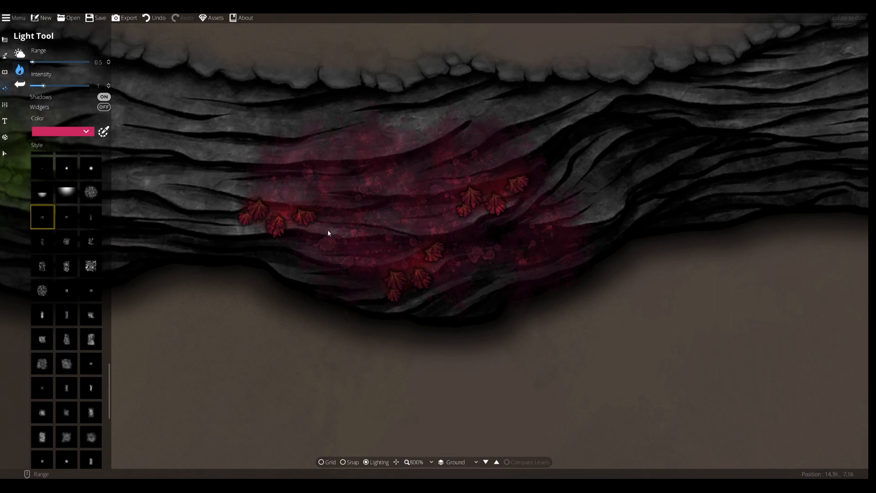
scroll(67, 320, up, 5)
click(66, 242)
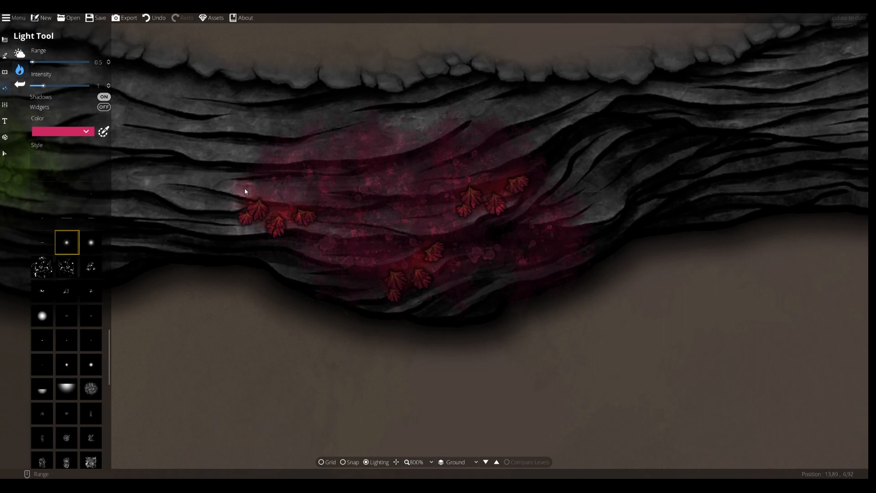
drag(49, 88, 45, 88)
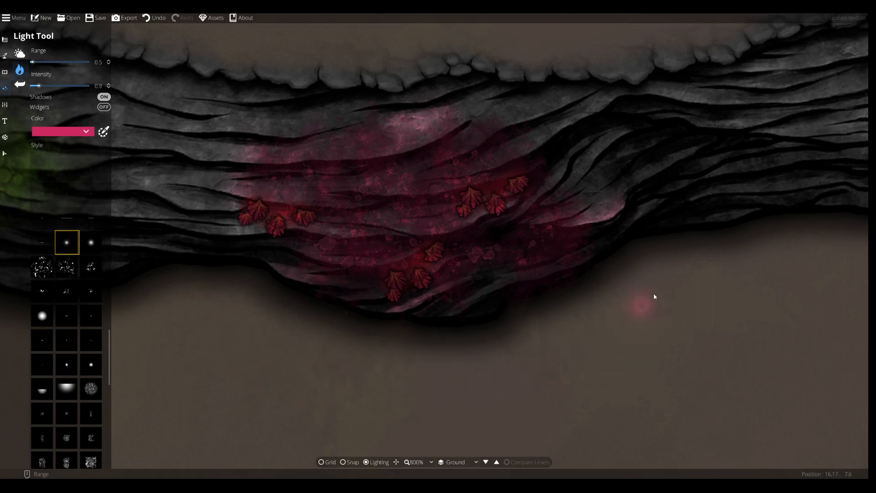
Place the pink light over the upper part of the magenta stain, undoing a first misplaced light
click(239, 342)
key(ctrl+z)
click(528, 144)
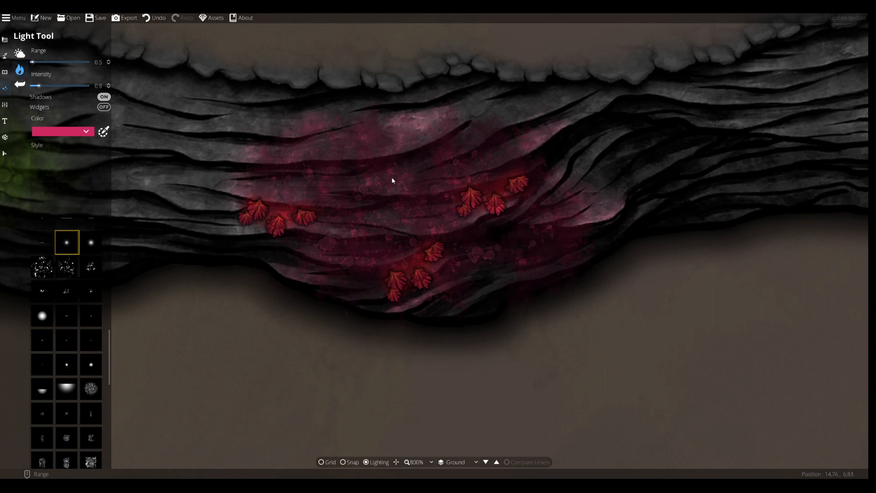
Zoom out and pan to examine the lit magenta stain alongside the green area of the cave path
scroll(398, 228, down, 5)
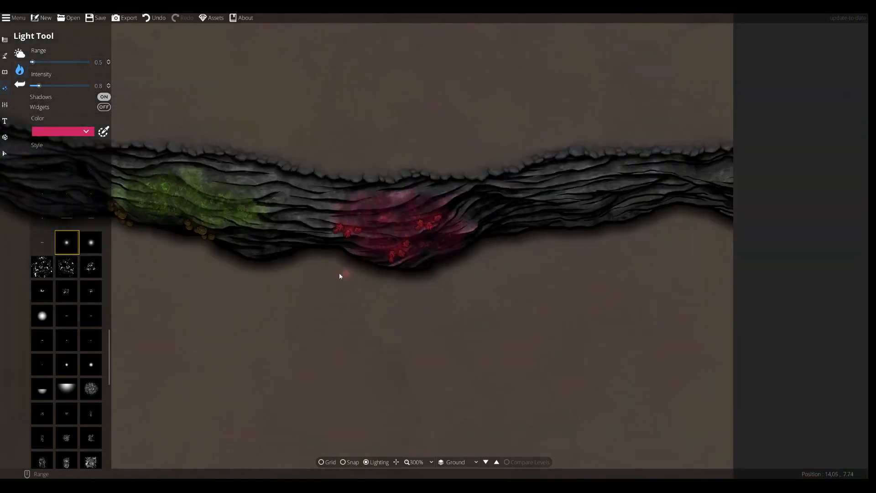
scroll(350, 261, up, 3)
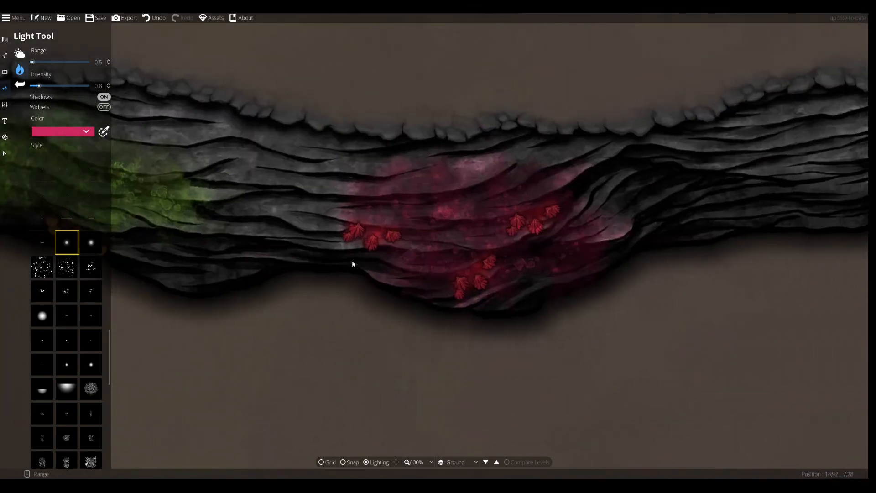
drag(202, 260, 414, 277)
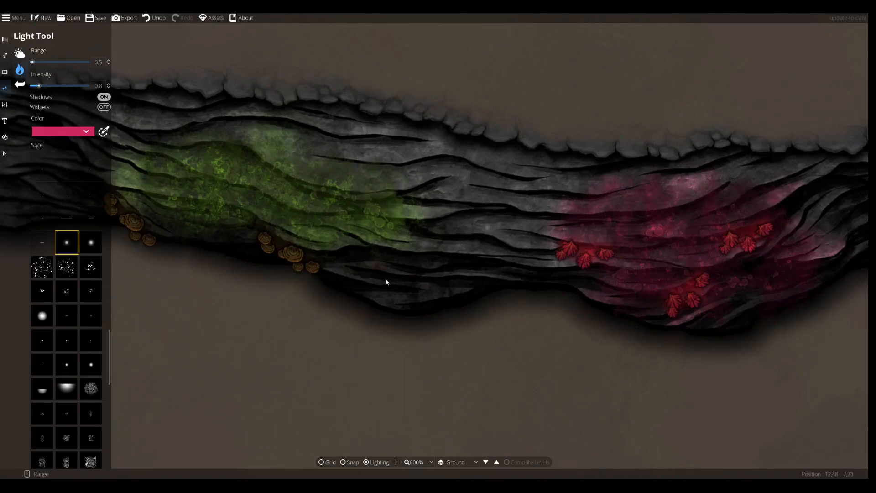
click(536, 332)
scroll(543, 337, down, 3)
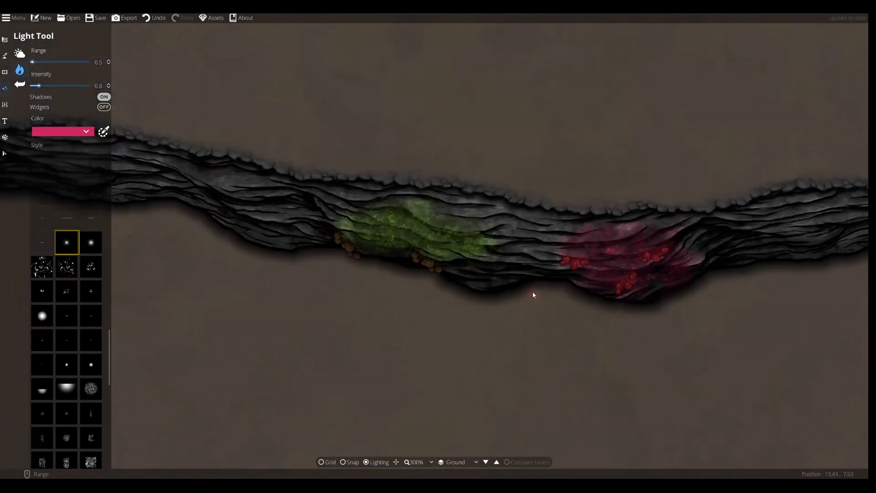
scroll(533, 299, up, 2)
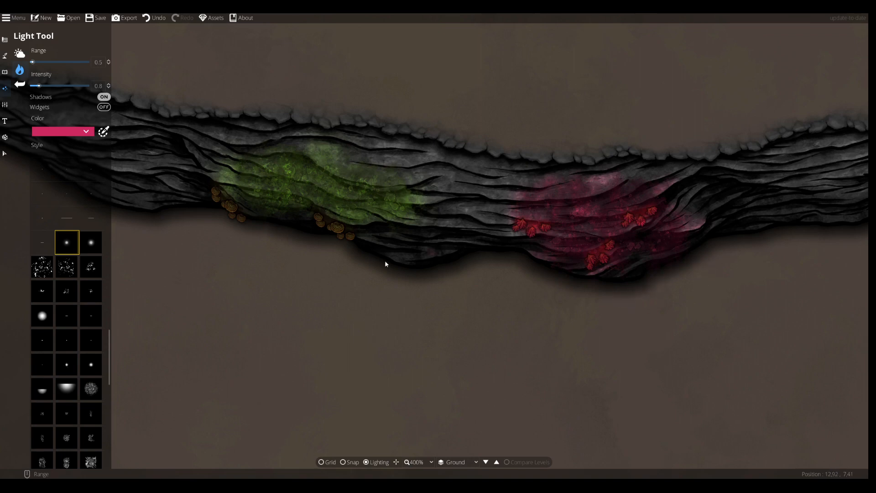
drag(661, 343, 597, 324)
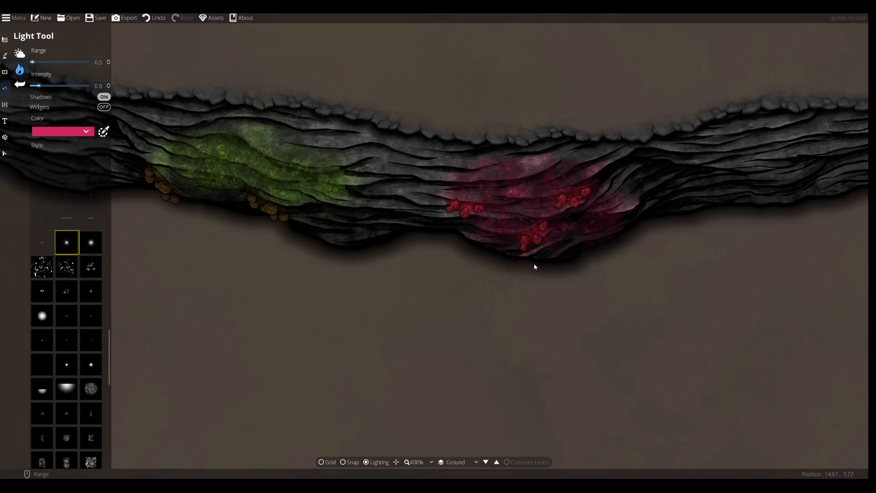
scroll(535, 266, down, 3)
drag(344, 285, 383, 312)
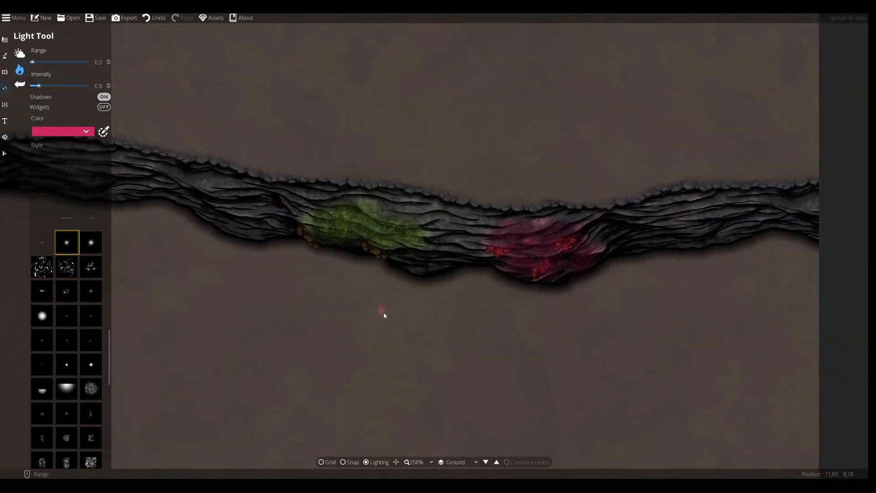
scroll(383, 311, up, 3)
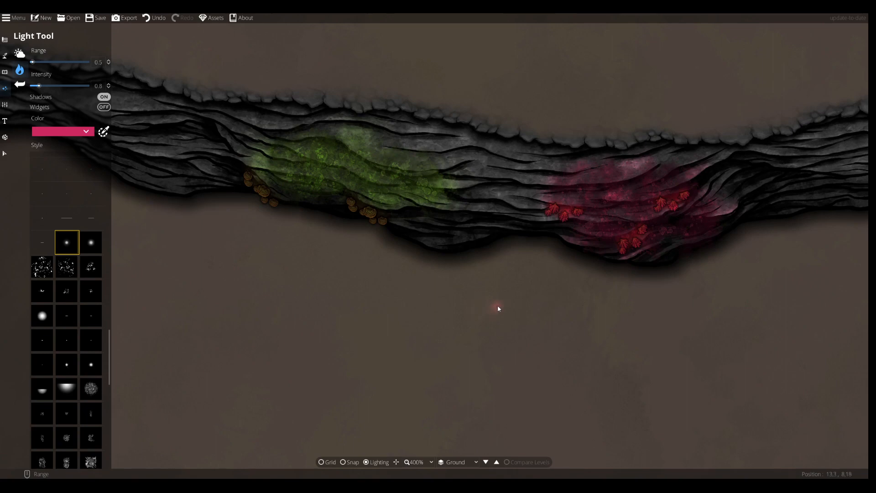